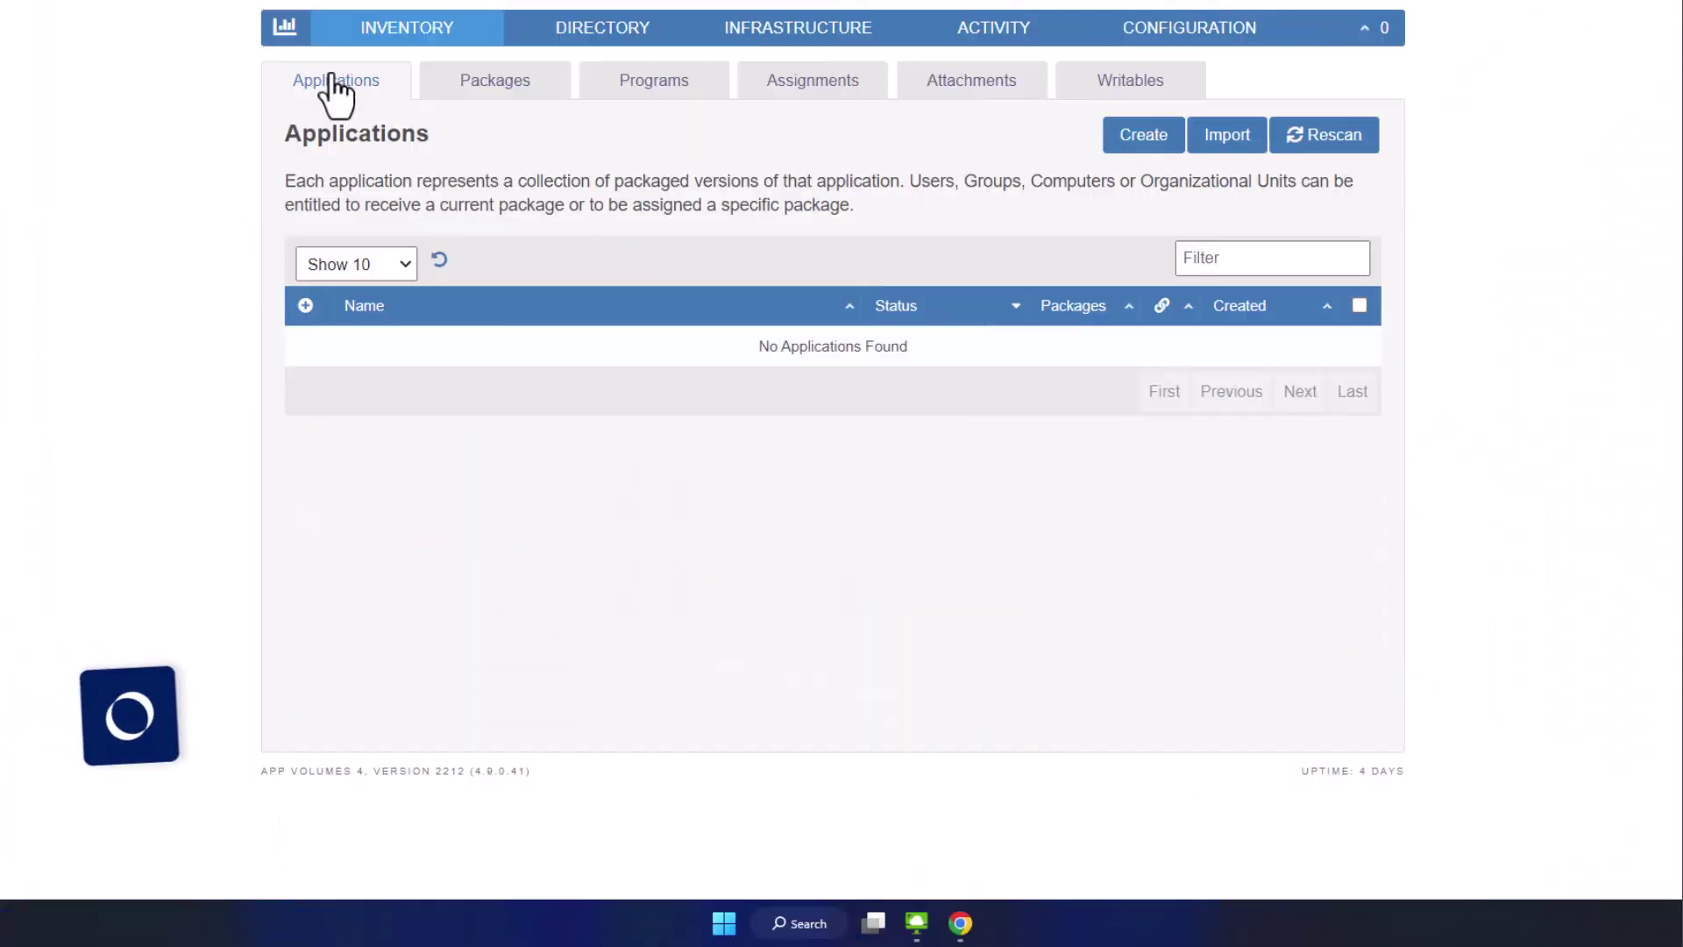
- Create an application named OpenOffice, leaving Create a Package checked
click(1143, 134)
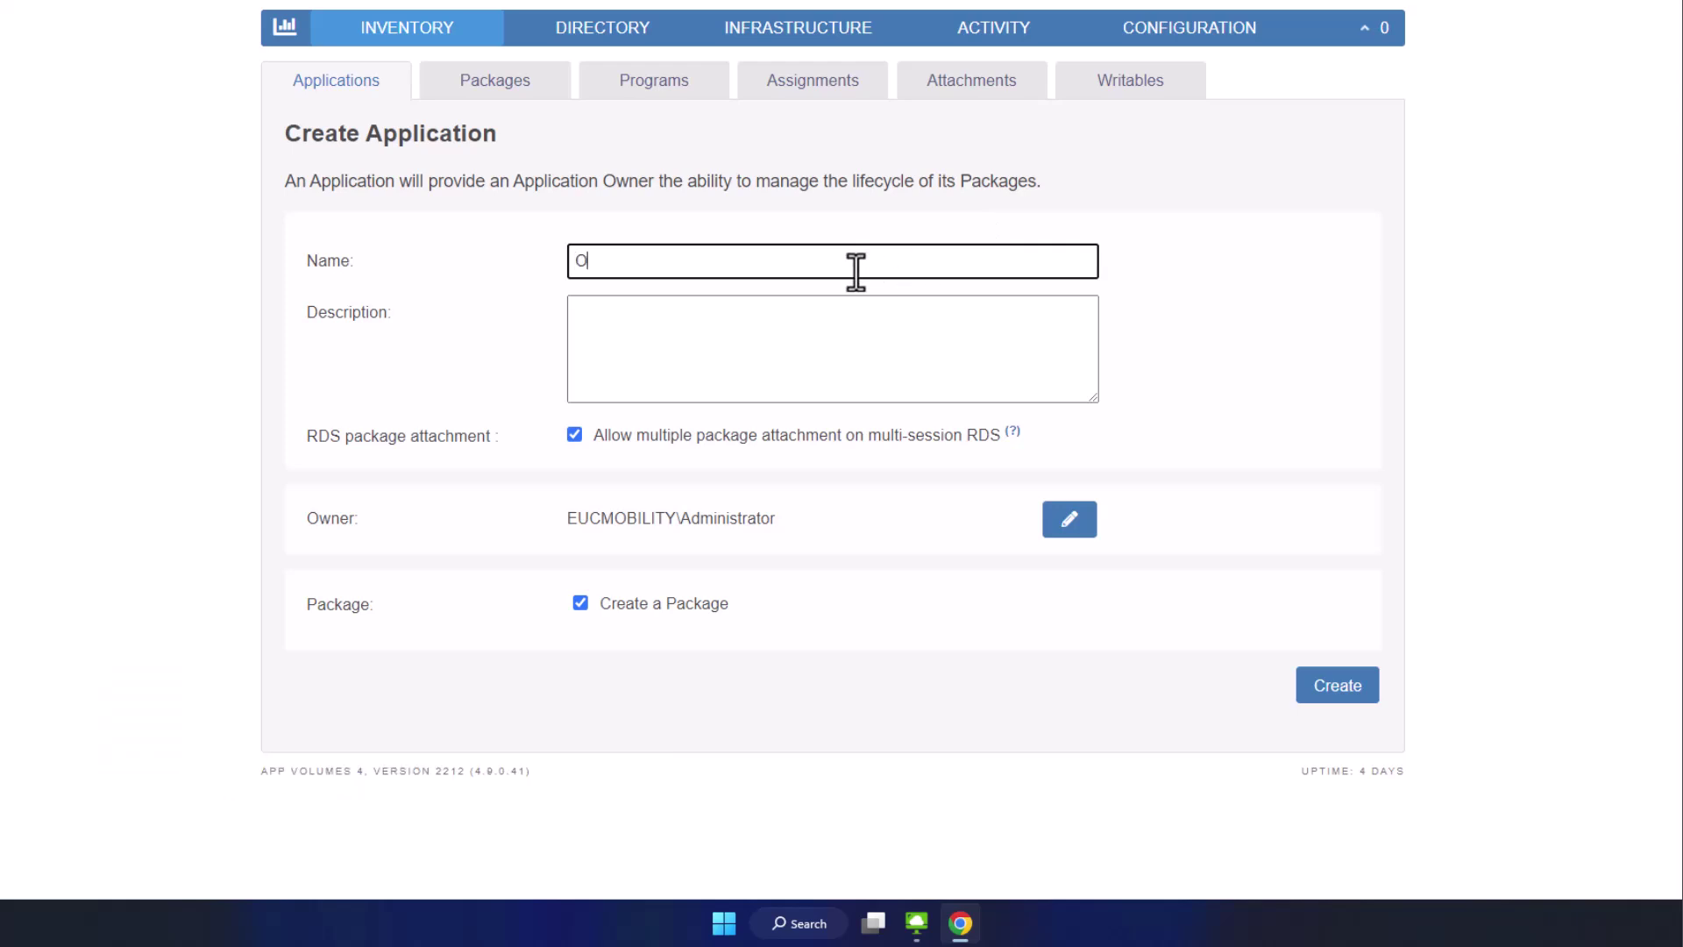
text(penOffice)
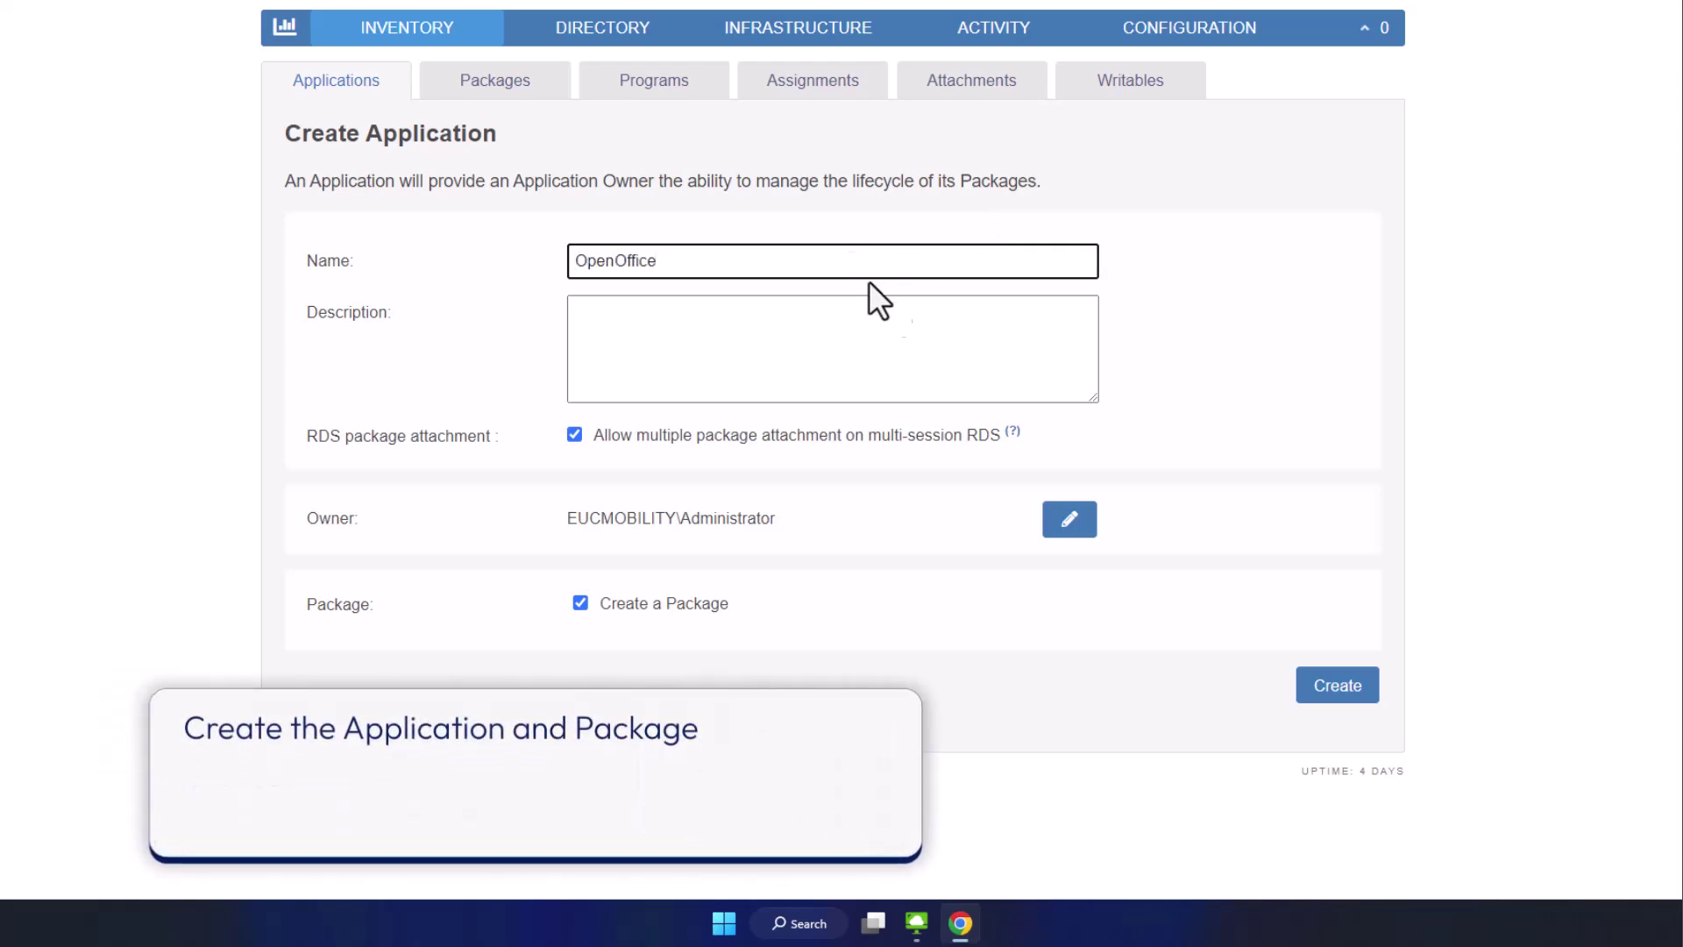
click(1337, 686)
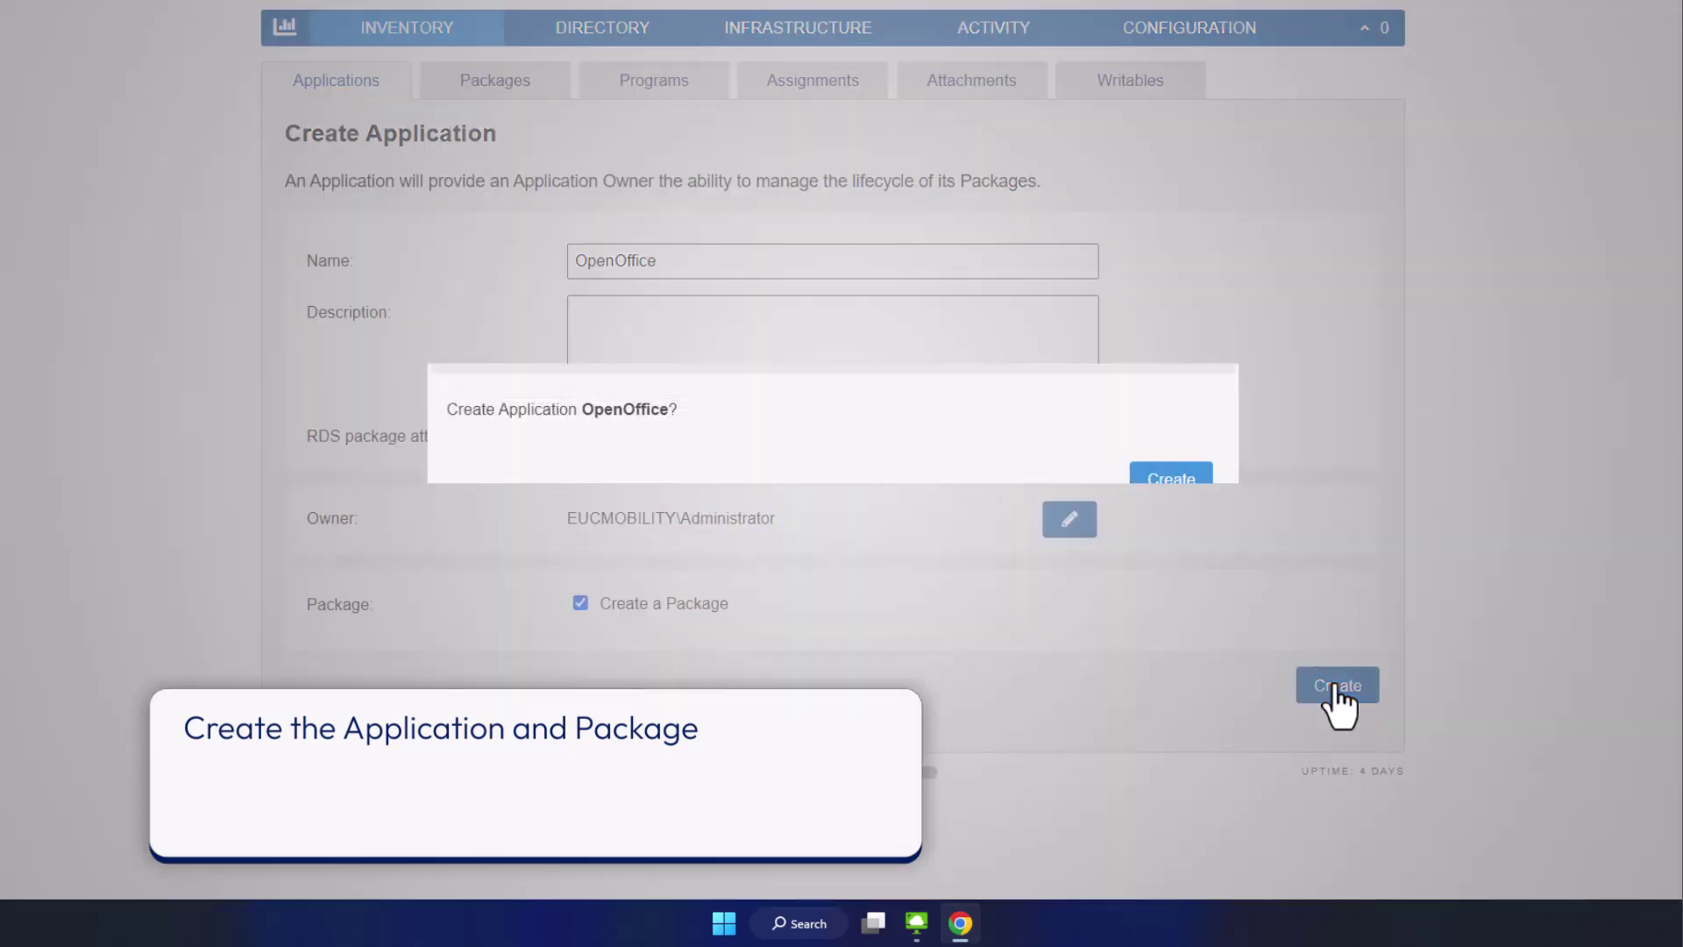
- Confirm the OpenOffice application, then create the on-demand package OpenOffice-4.1.13
click(1172, 480)
text(Ope)
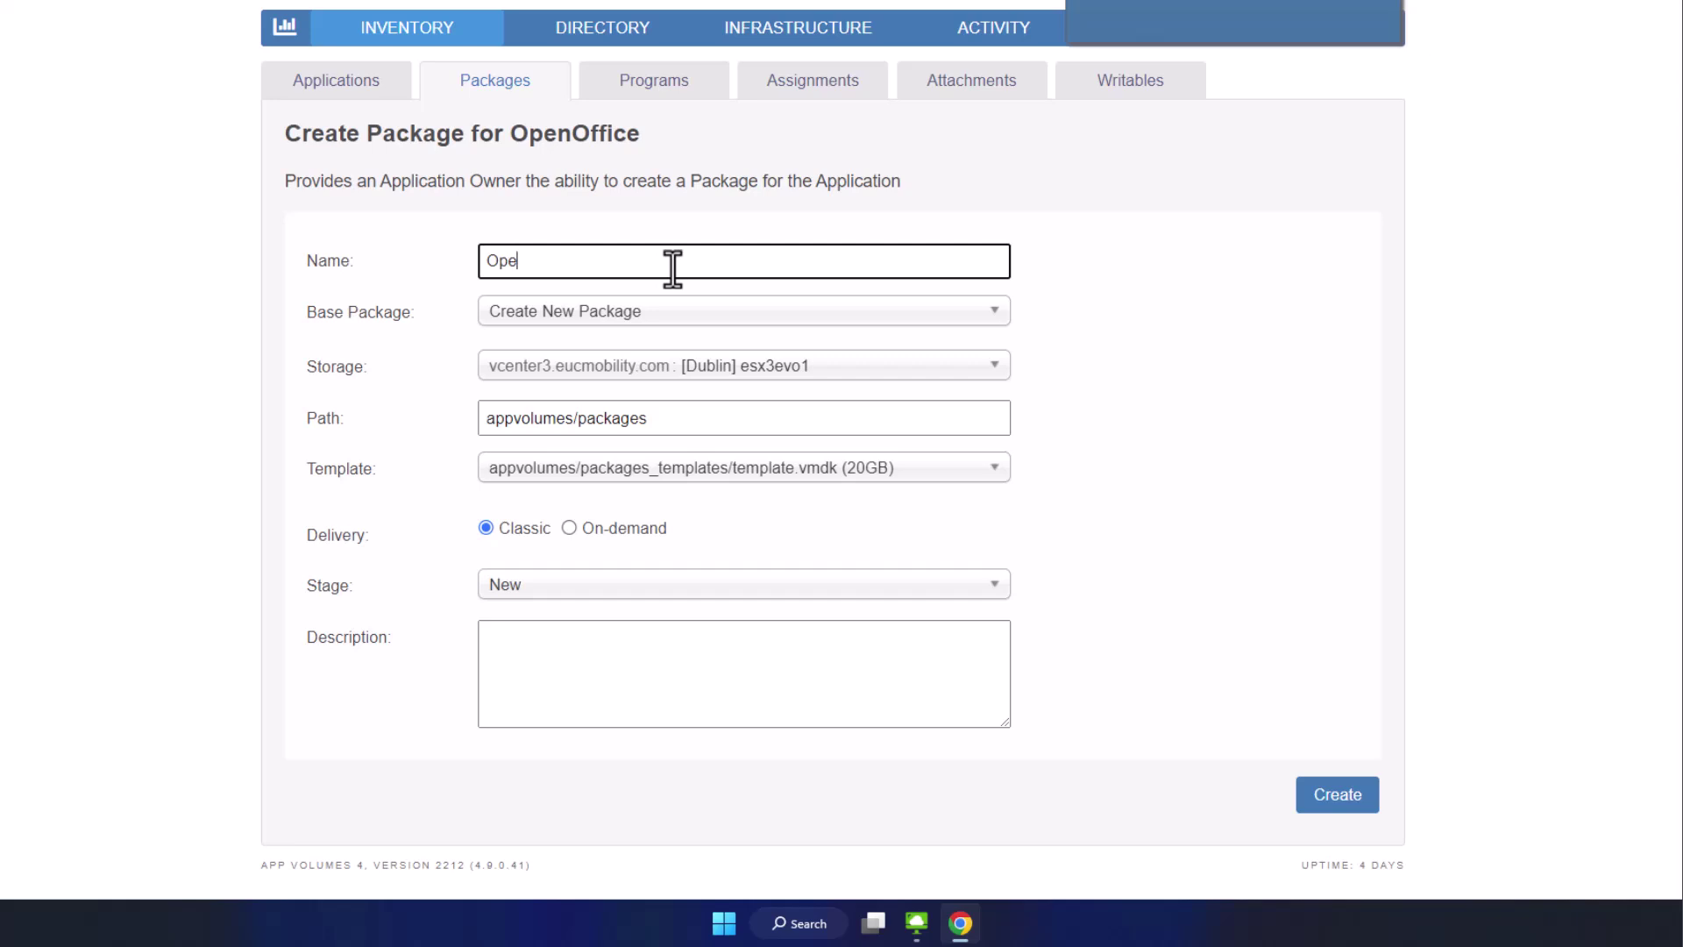
text(nOffice-4.1.13)
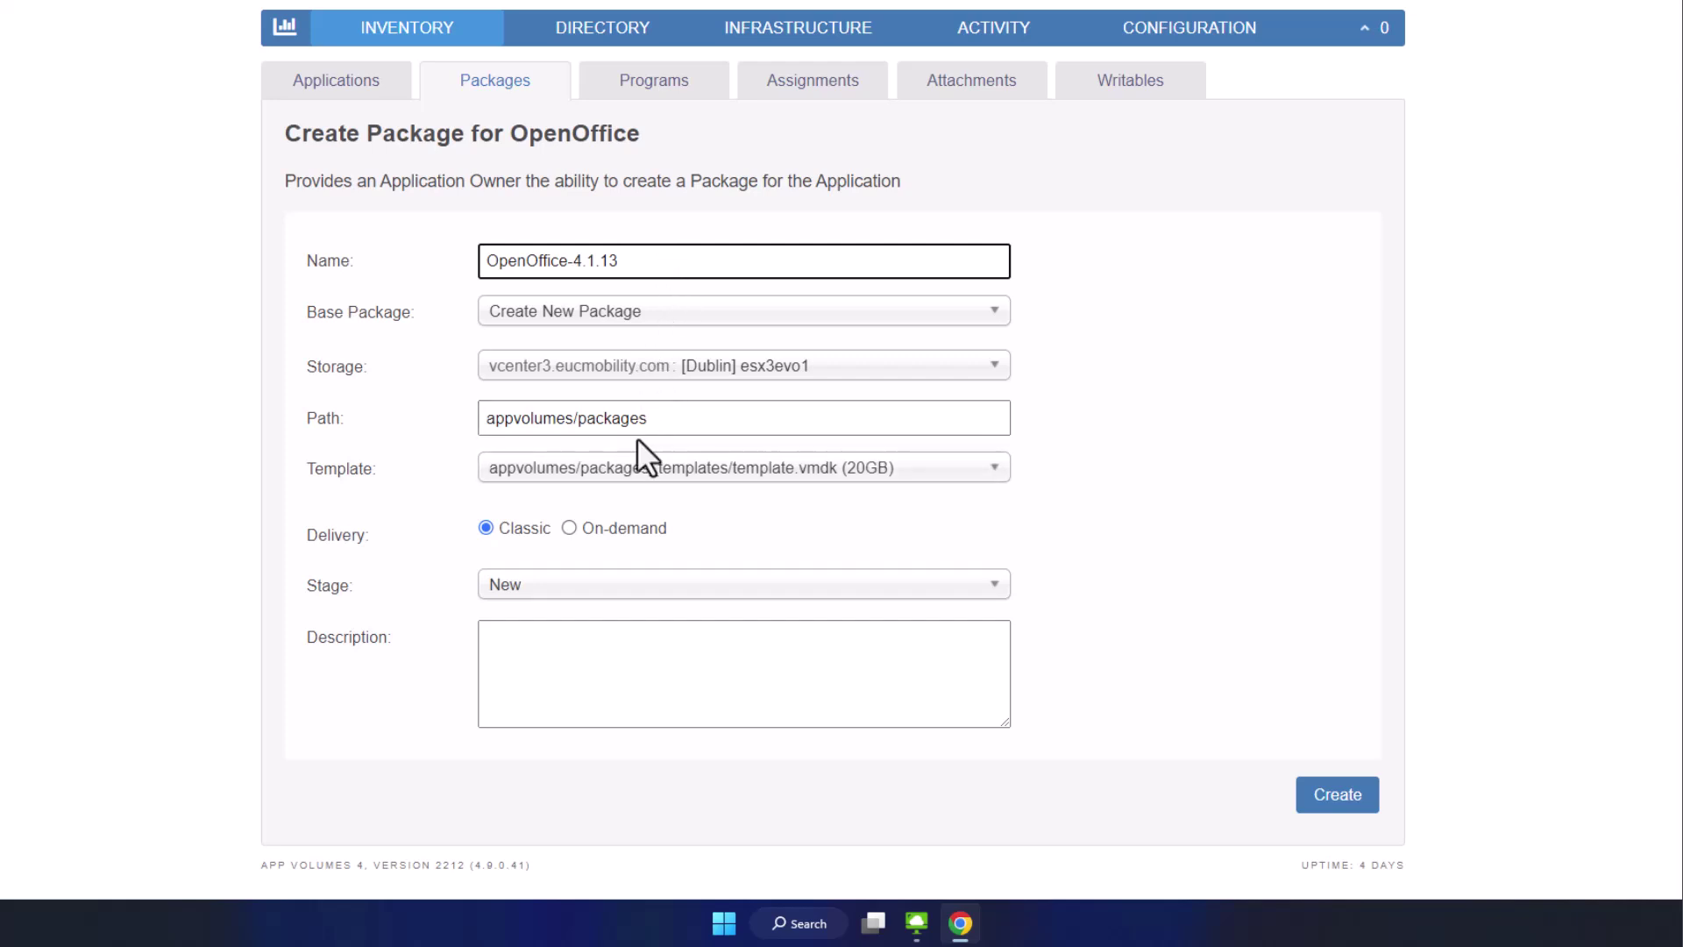
click(624, 530)
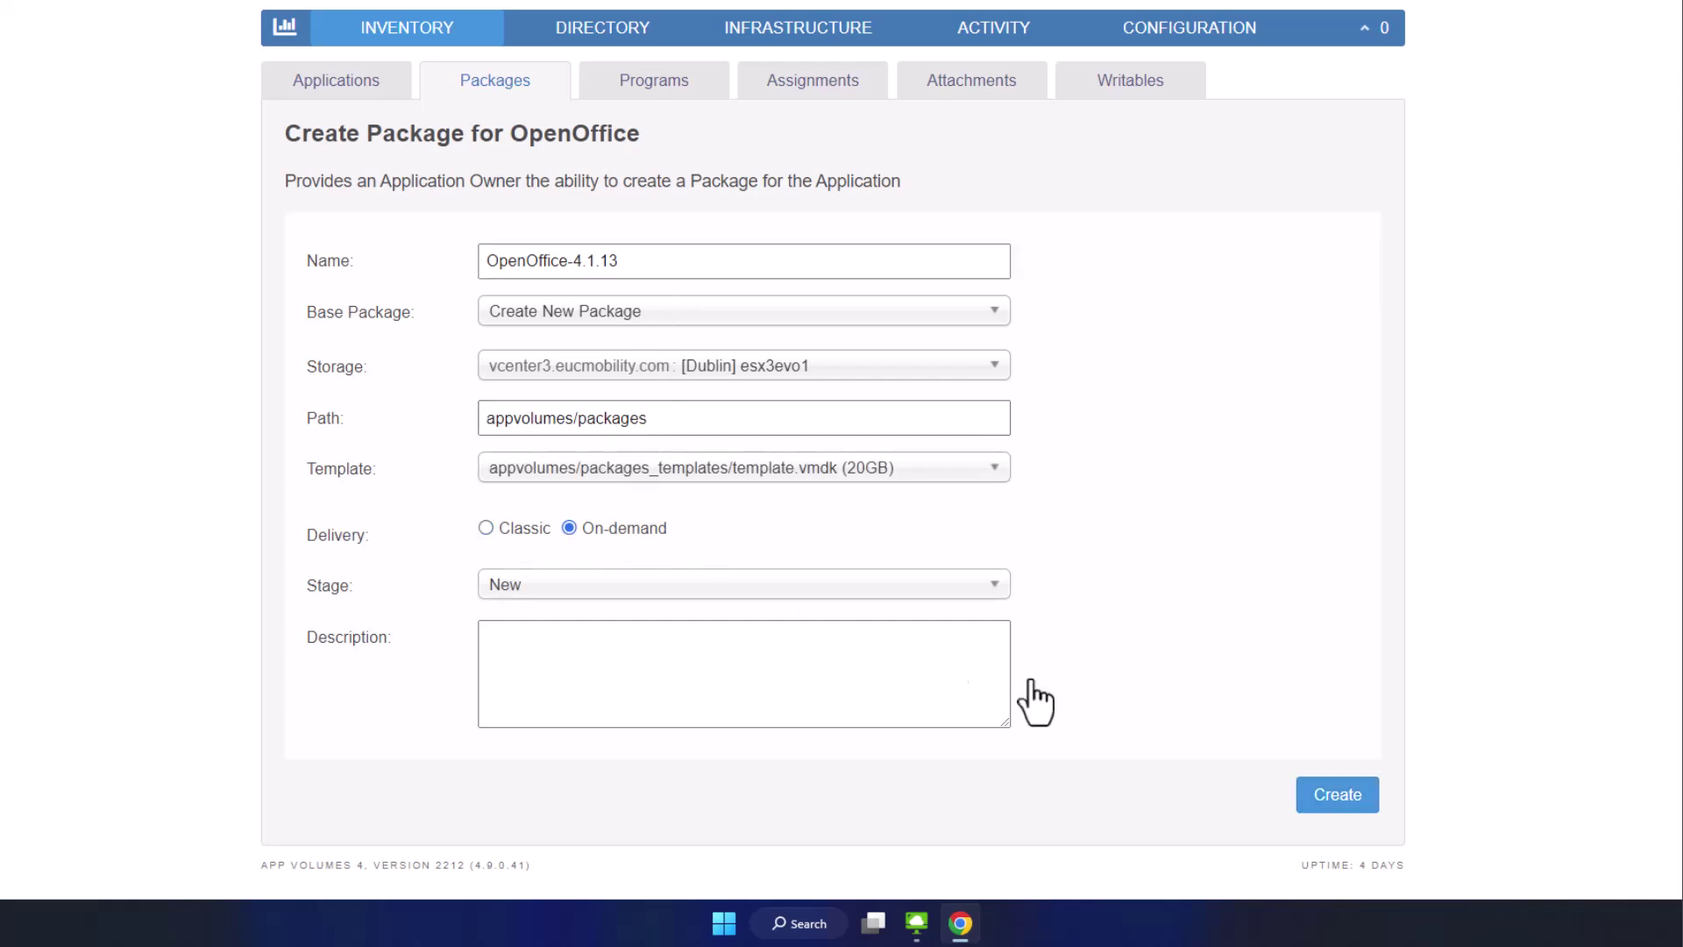
click(1337, 794)
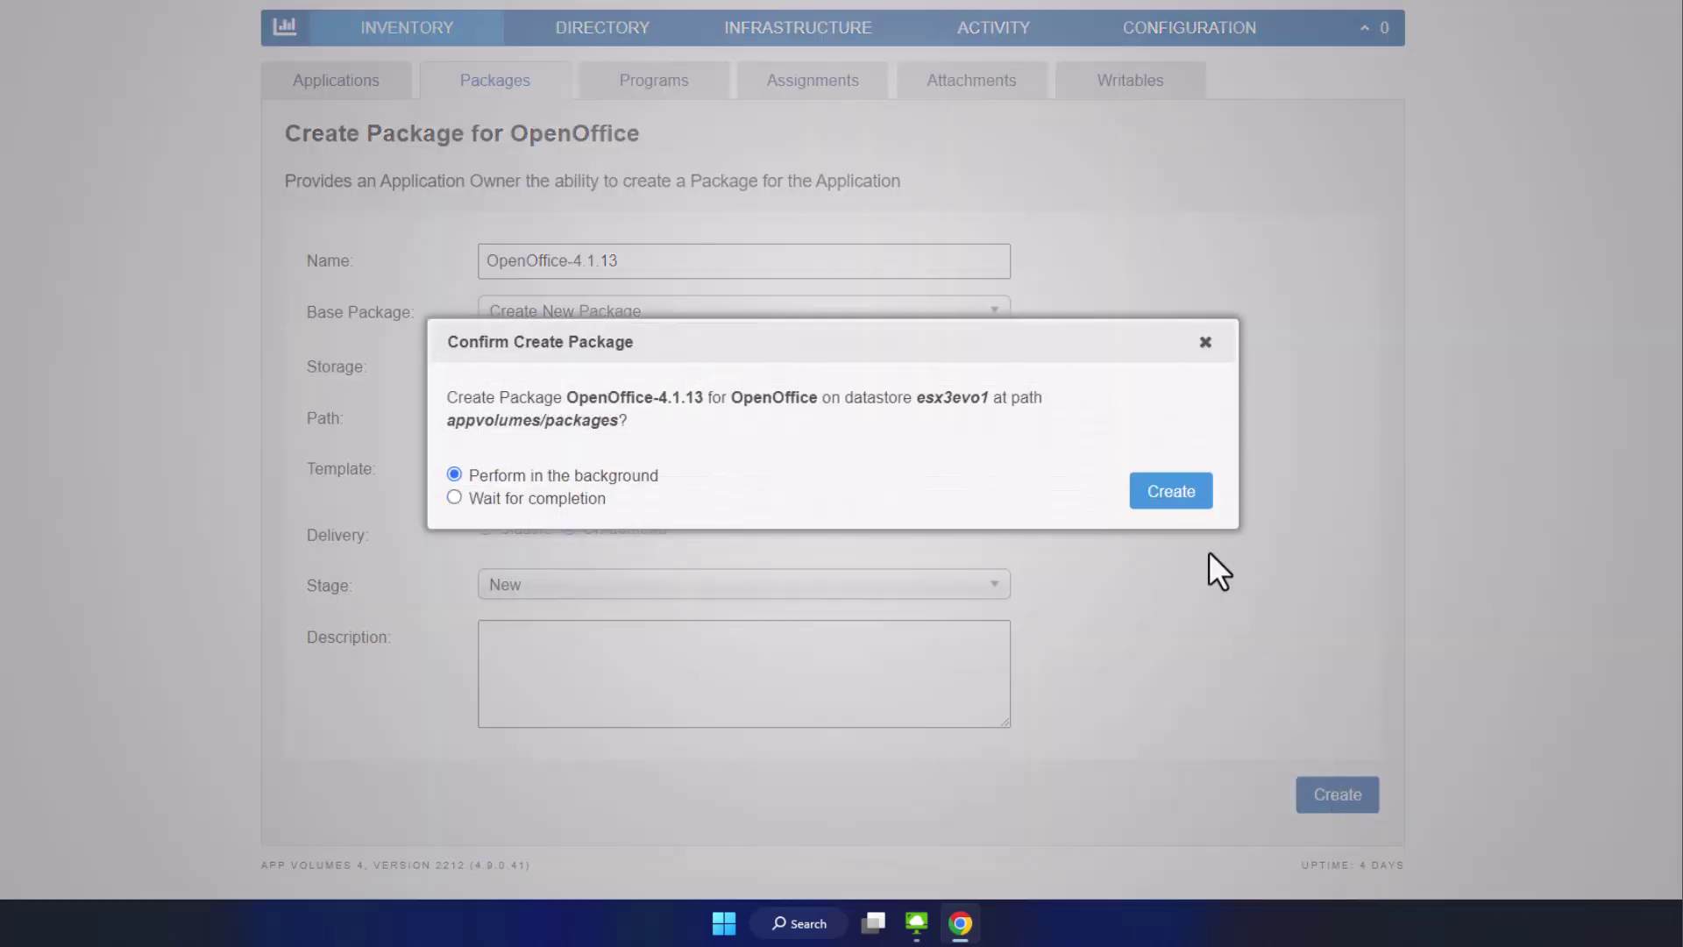
click(1171, 490)
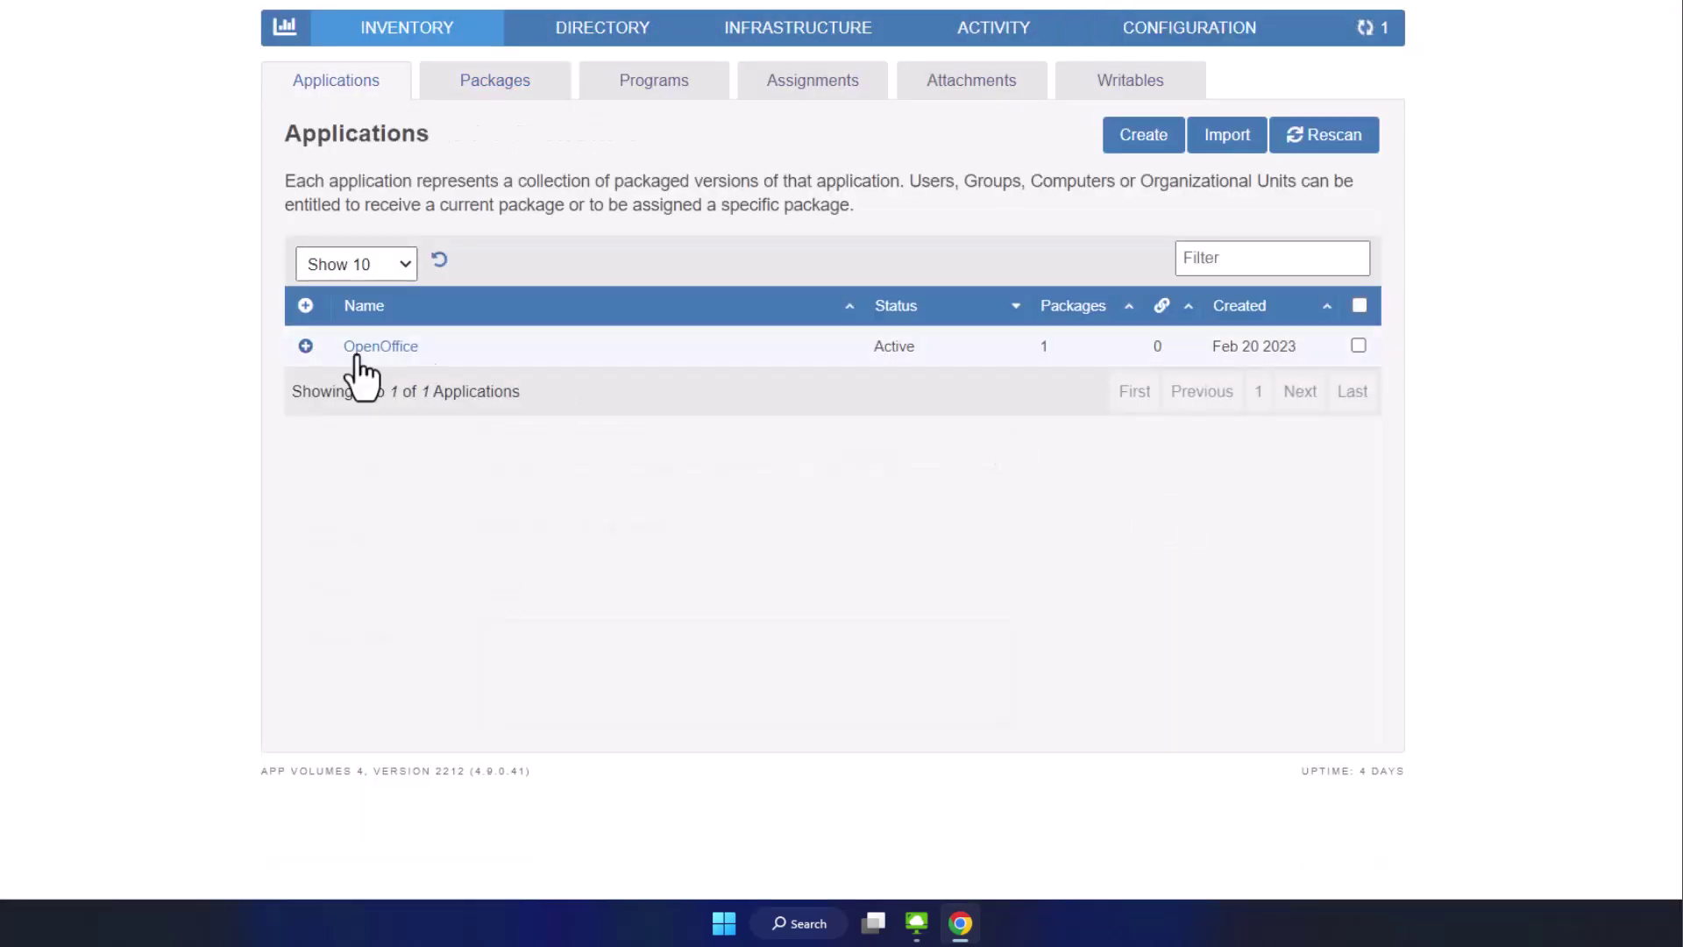
- Expand OpenOffice, list its packages, and expand the OpenOffice-4.1.13 row on Packages
click(306, 346)
click(426, 594)
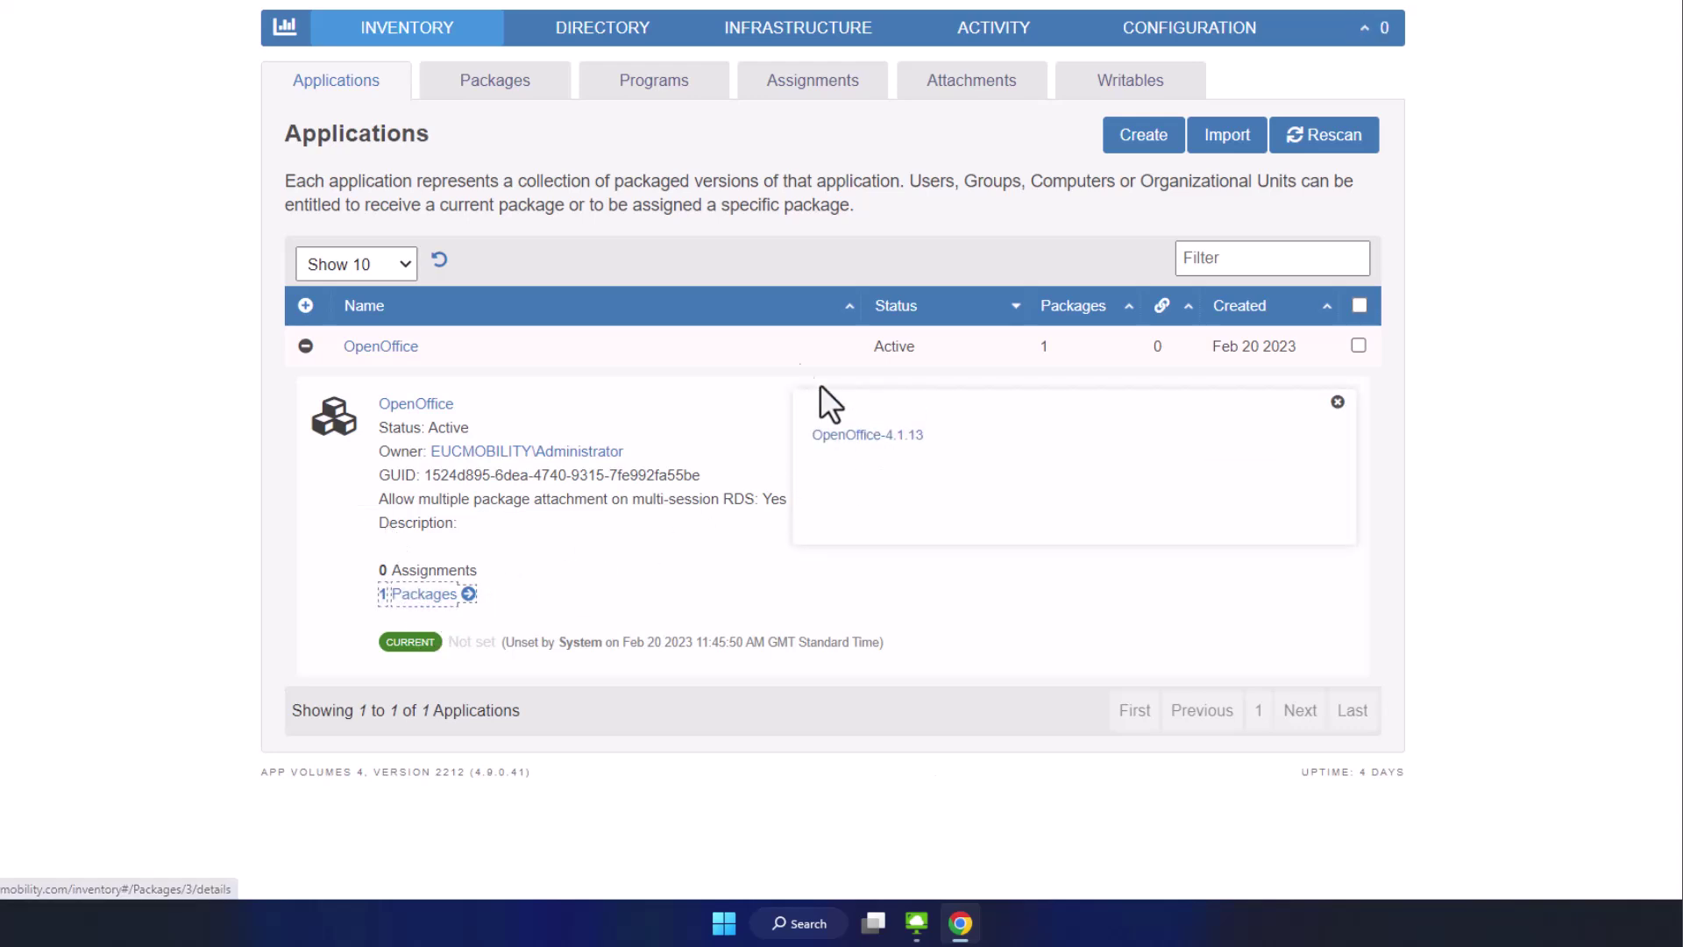
click(494, 80)
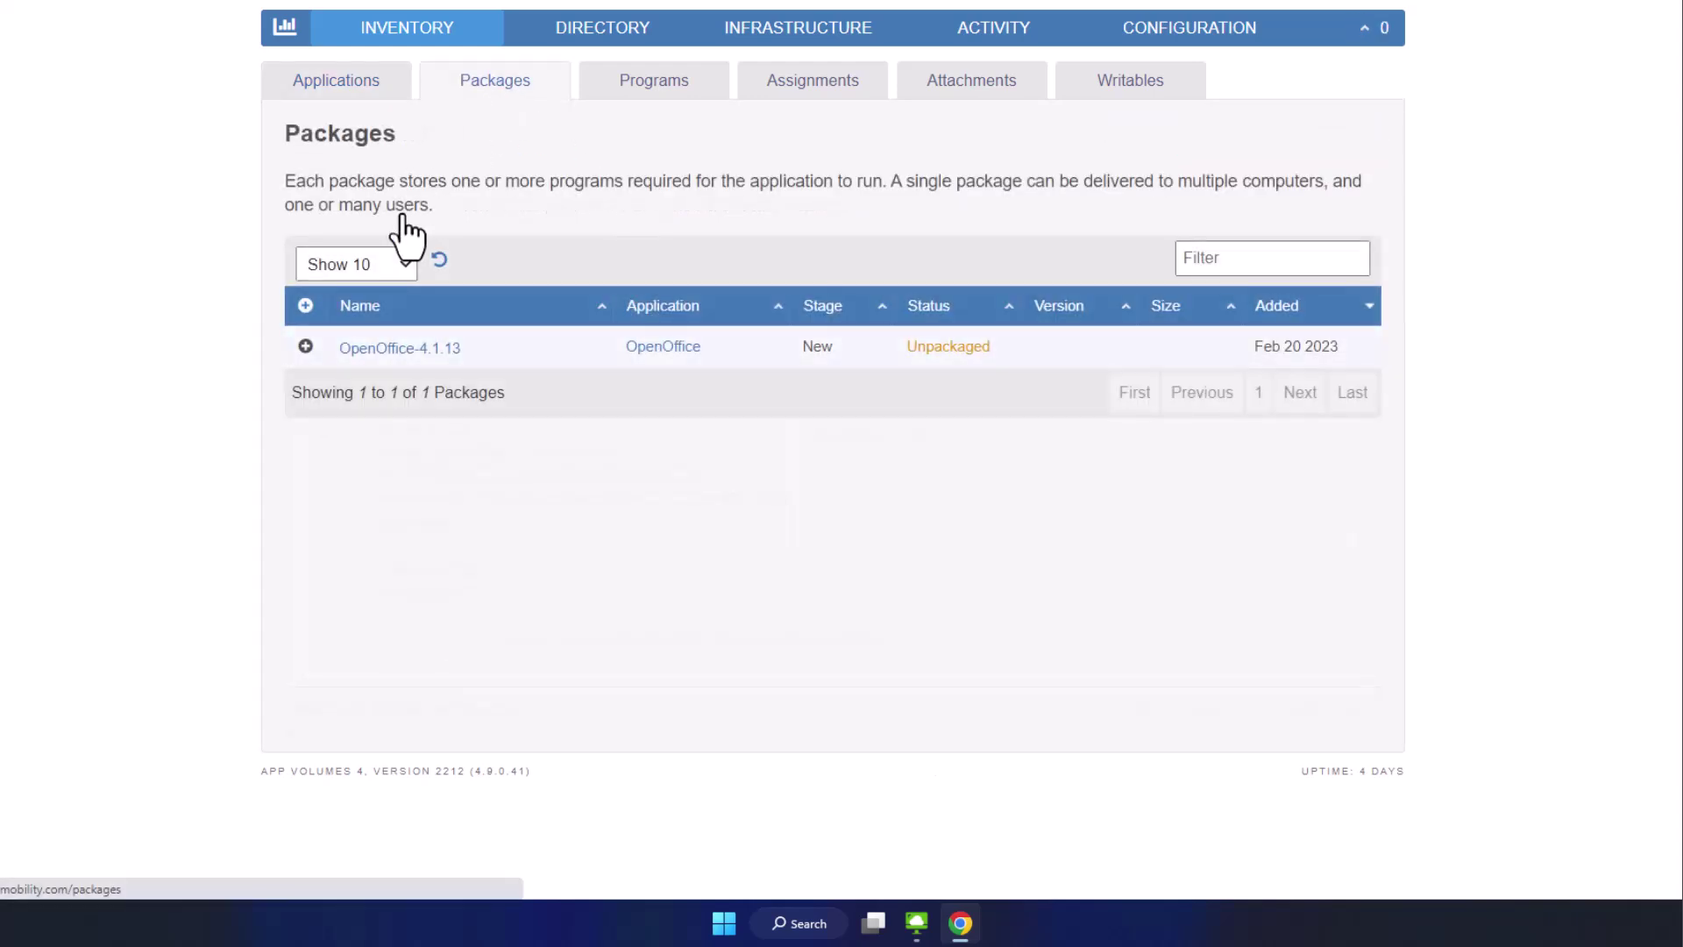
click(305, 348)
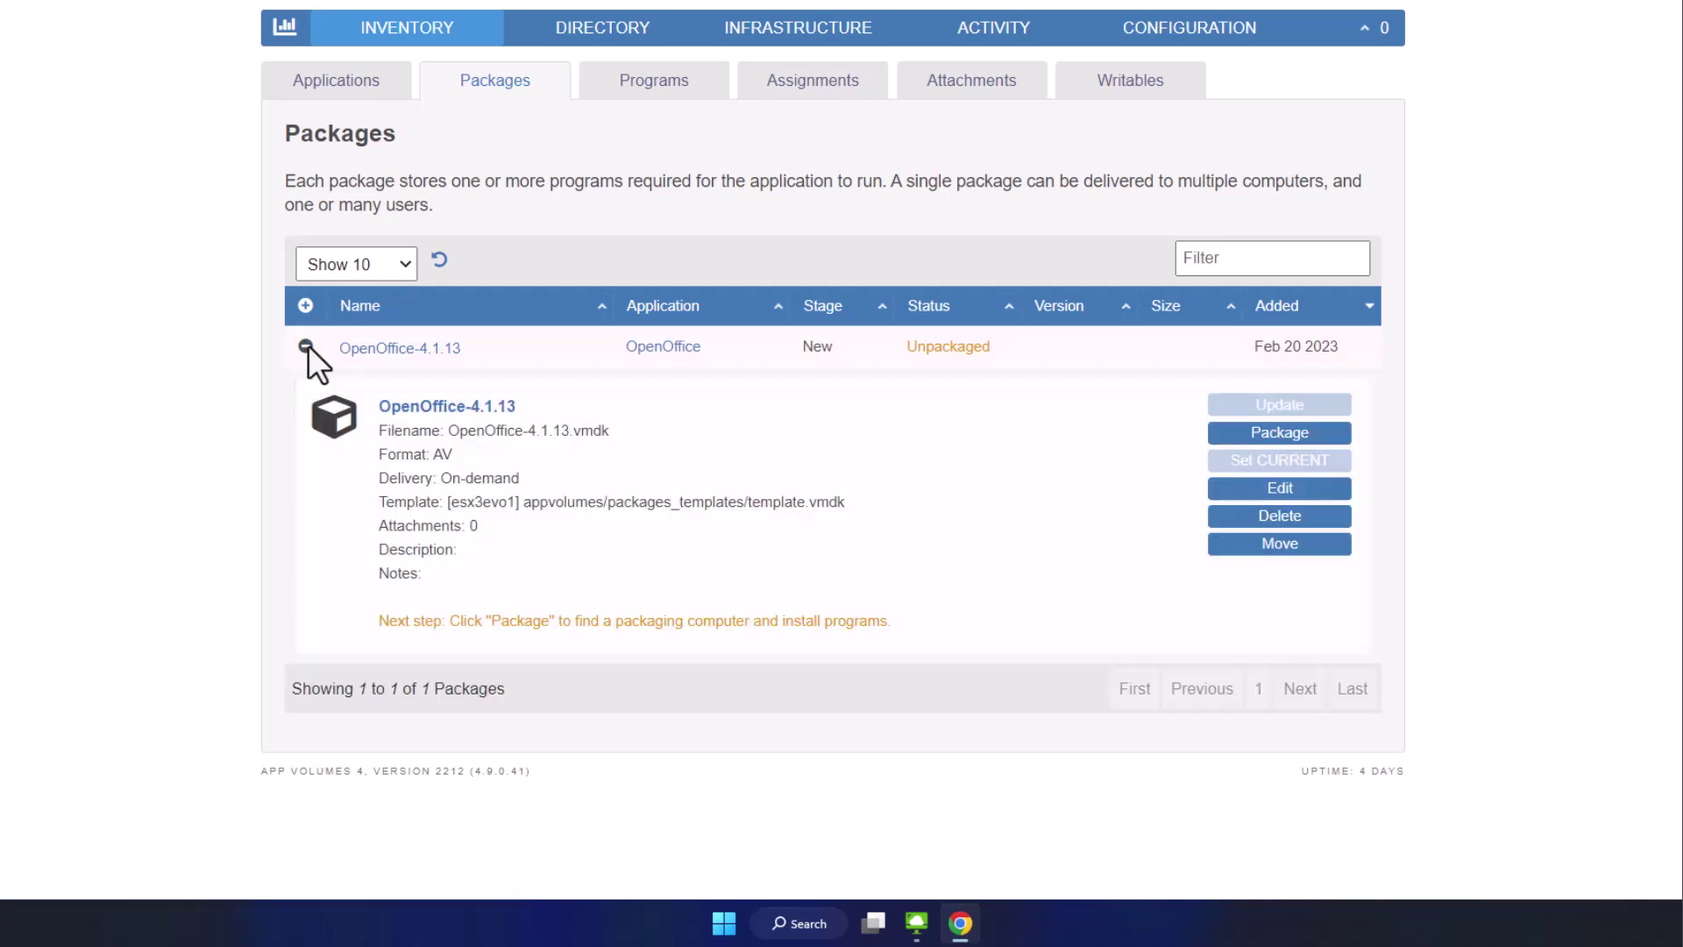
- Search 's1-avc1', select S1-AVC1-2022, and start packaging OpenOffice-4.1.13 on it
click(1279, 431)
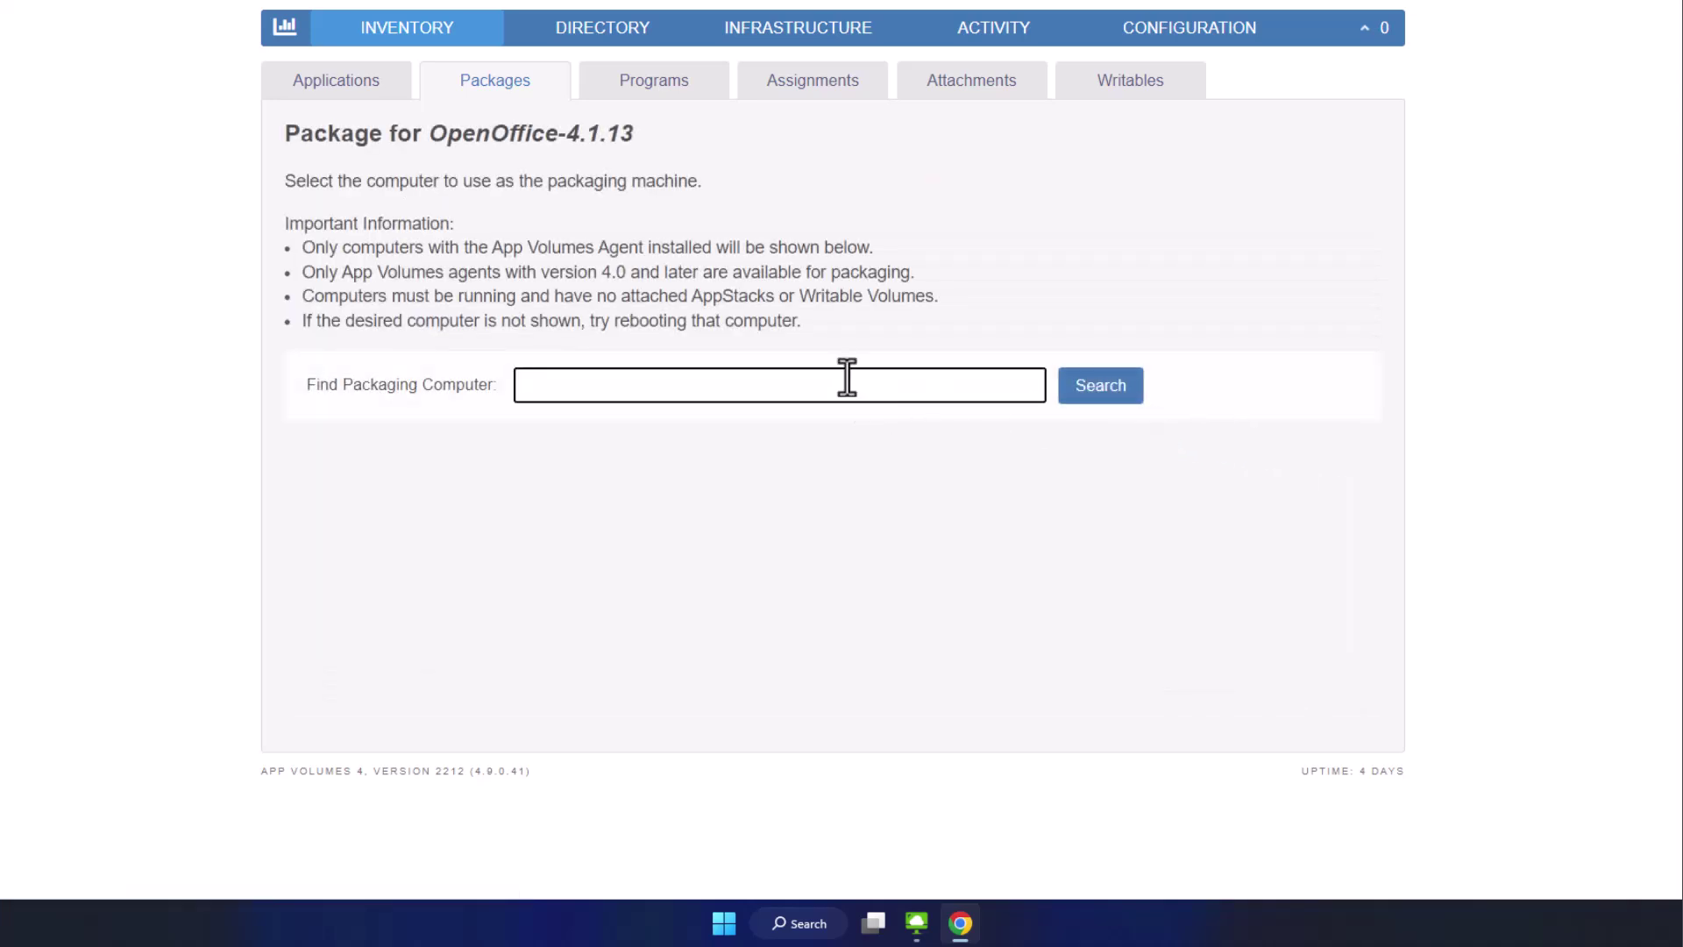
text(s1-avc1)
click(1100, 385)
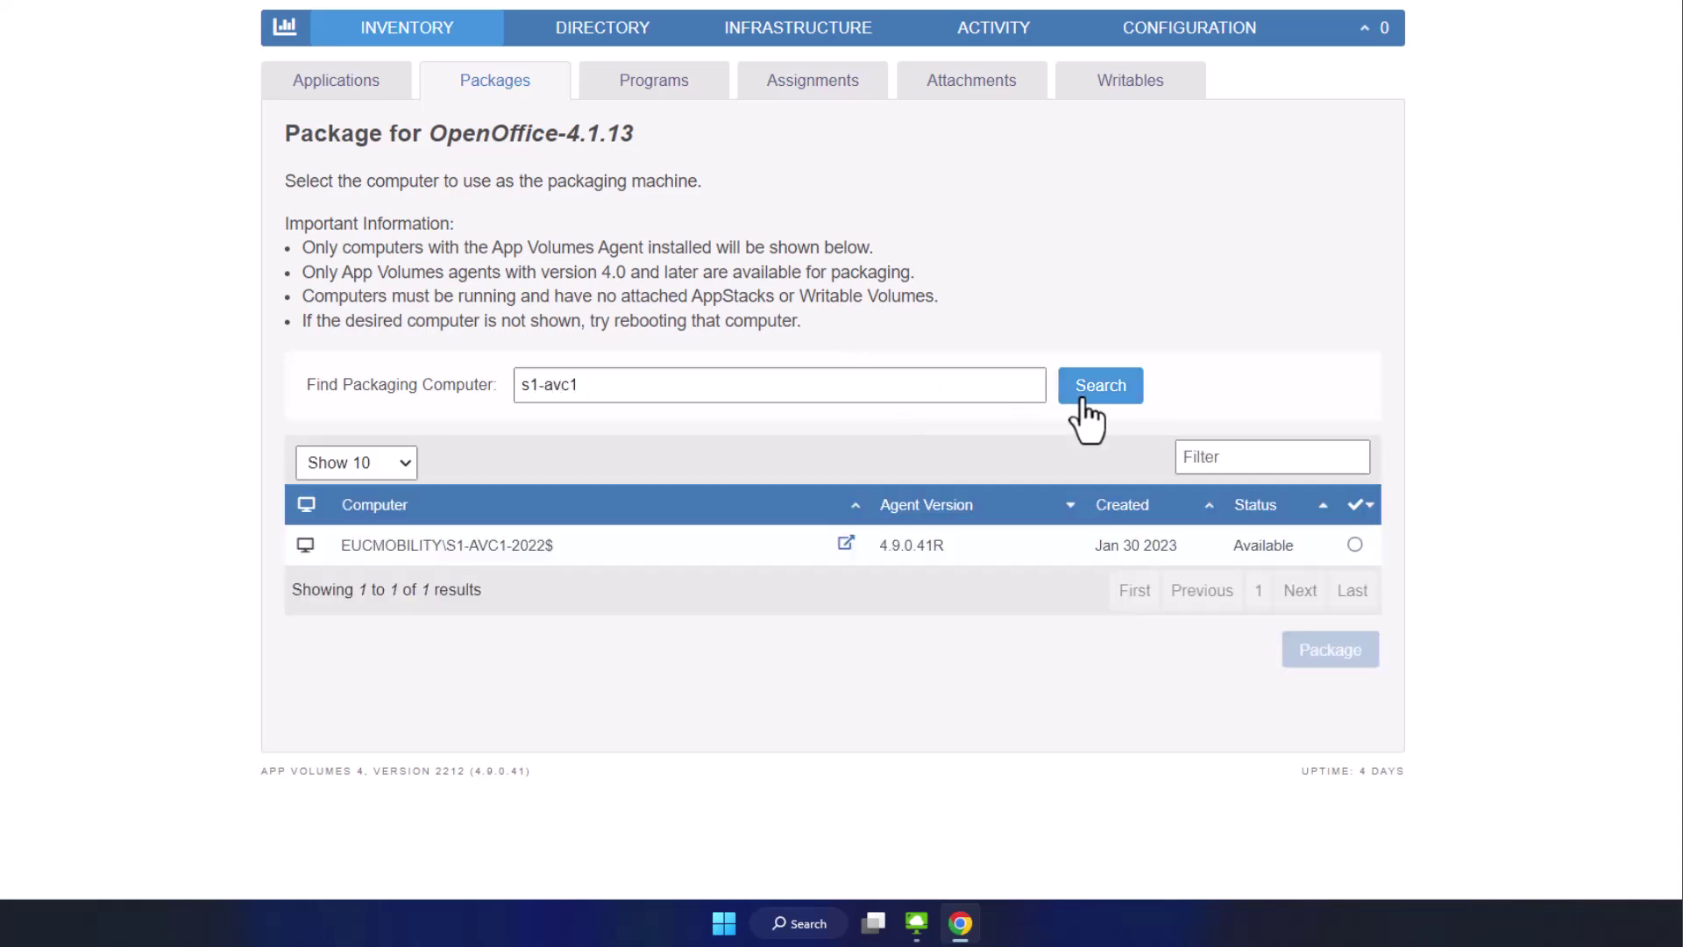
click(1356, 545)
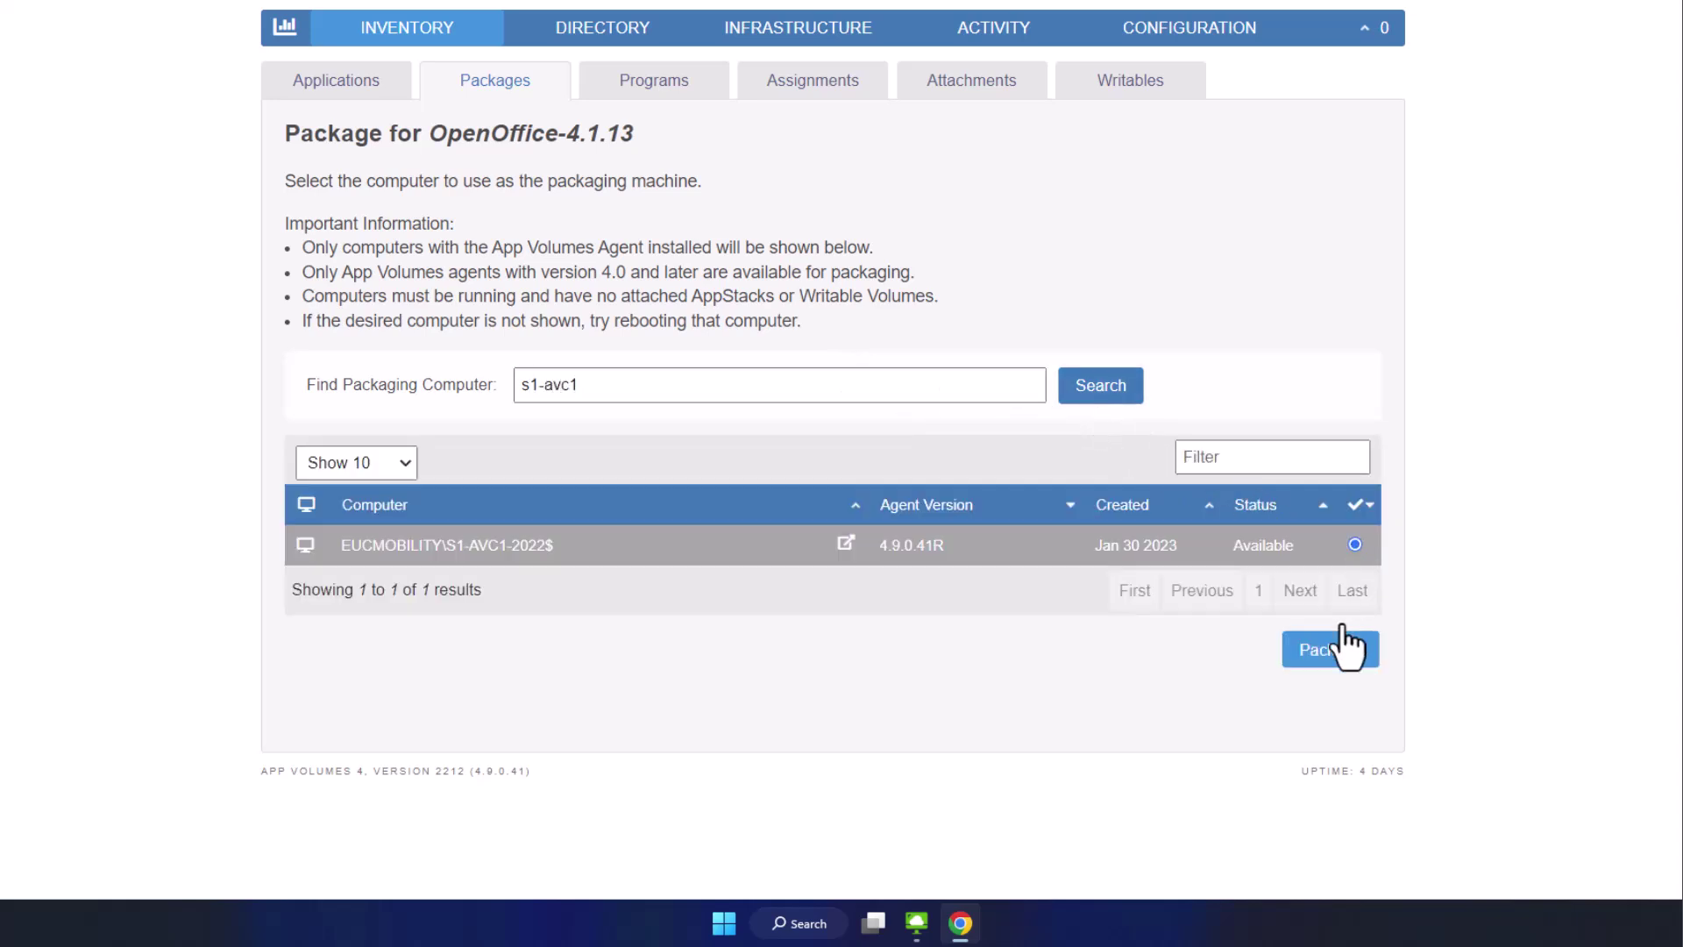
click(1332, 649)
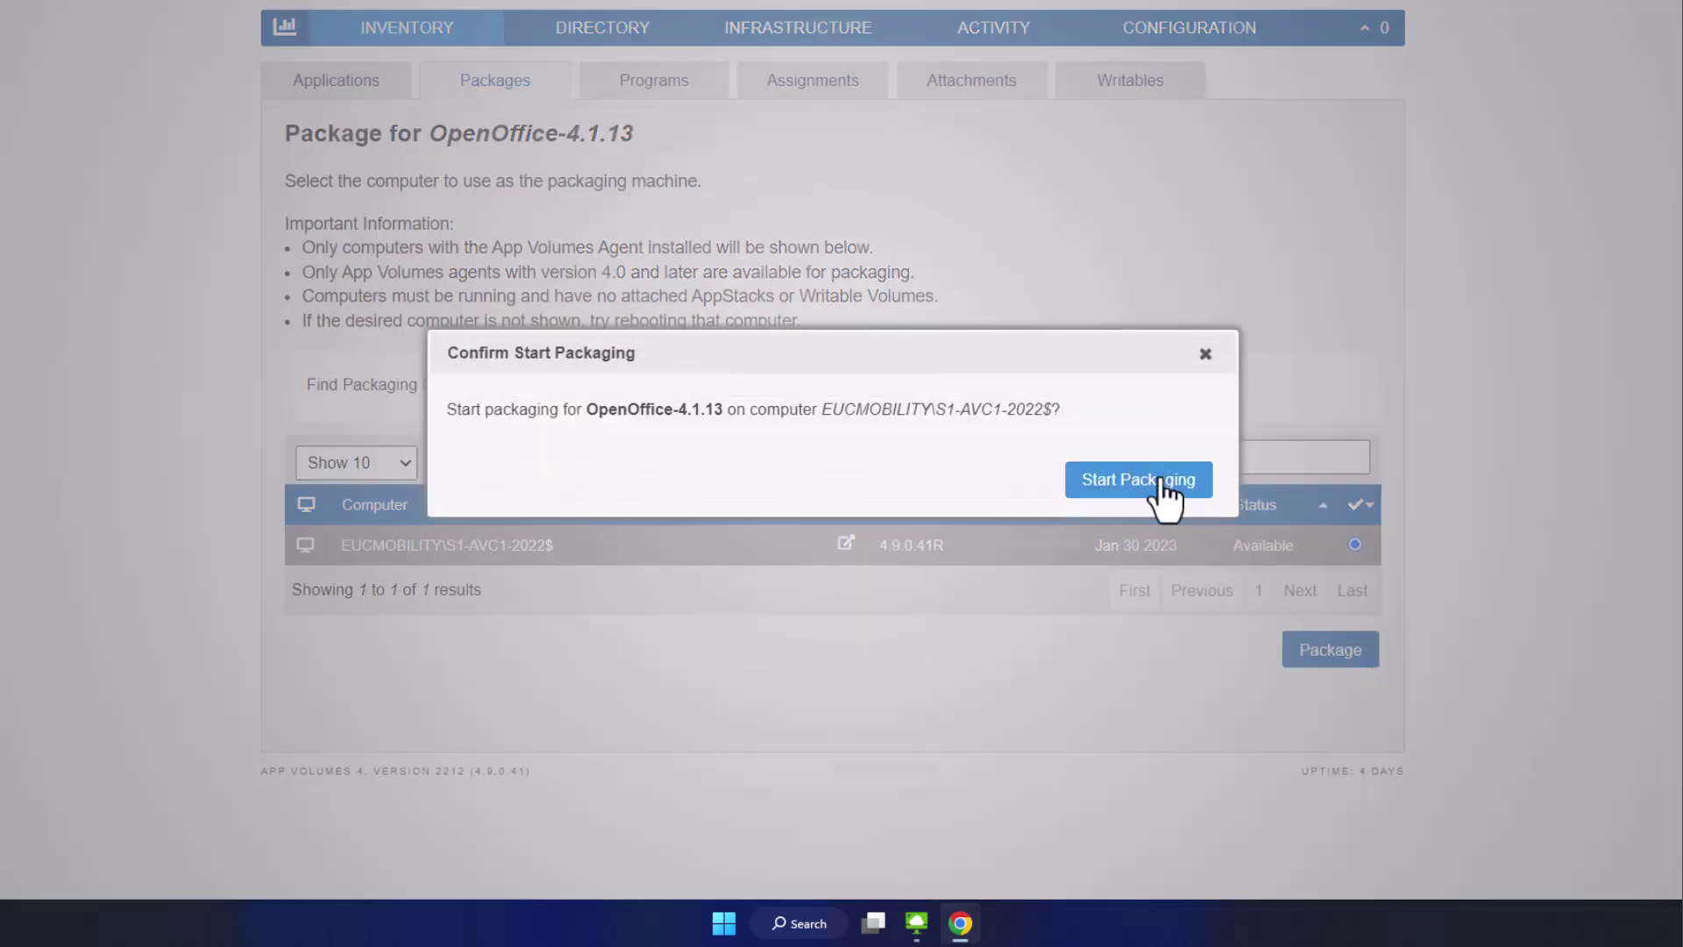
click(1138, 480)
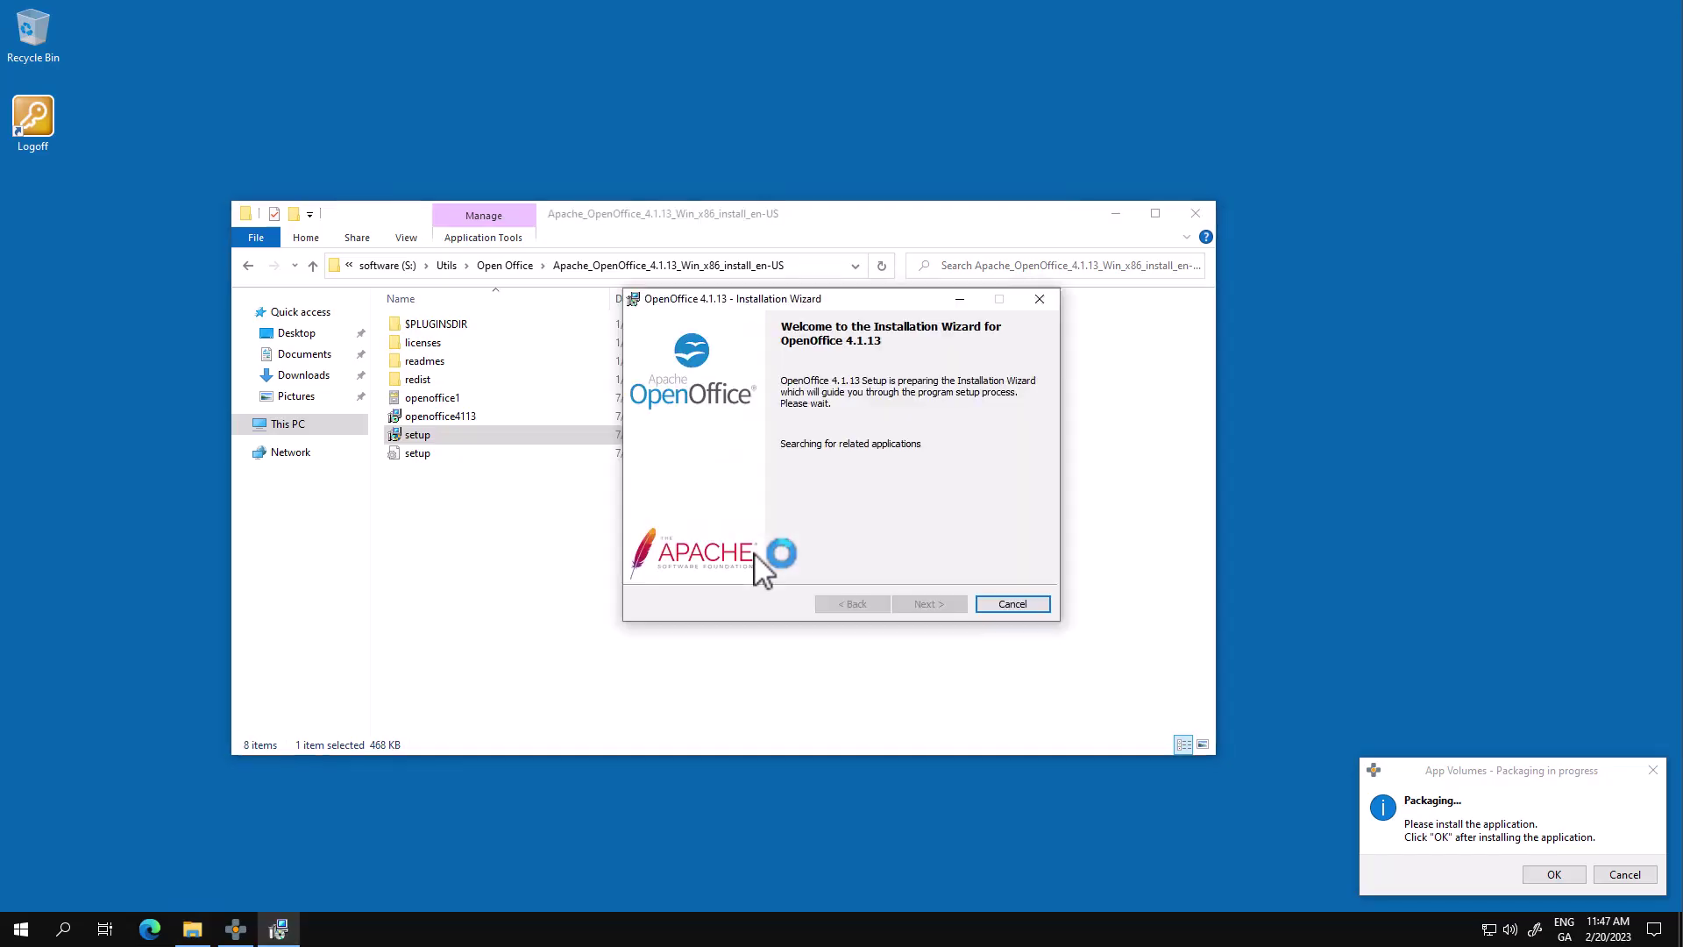
- Pass the welcome and customer information pages and choose the Custom setup type
click(930, 604)
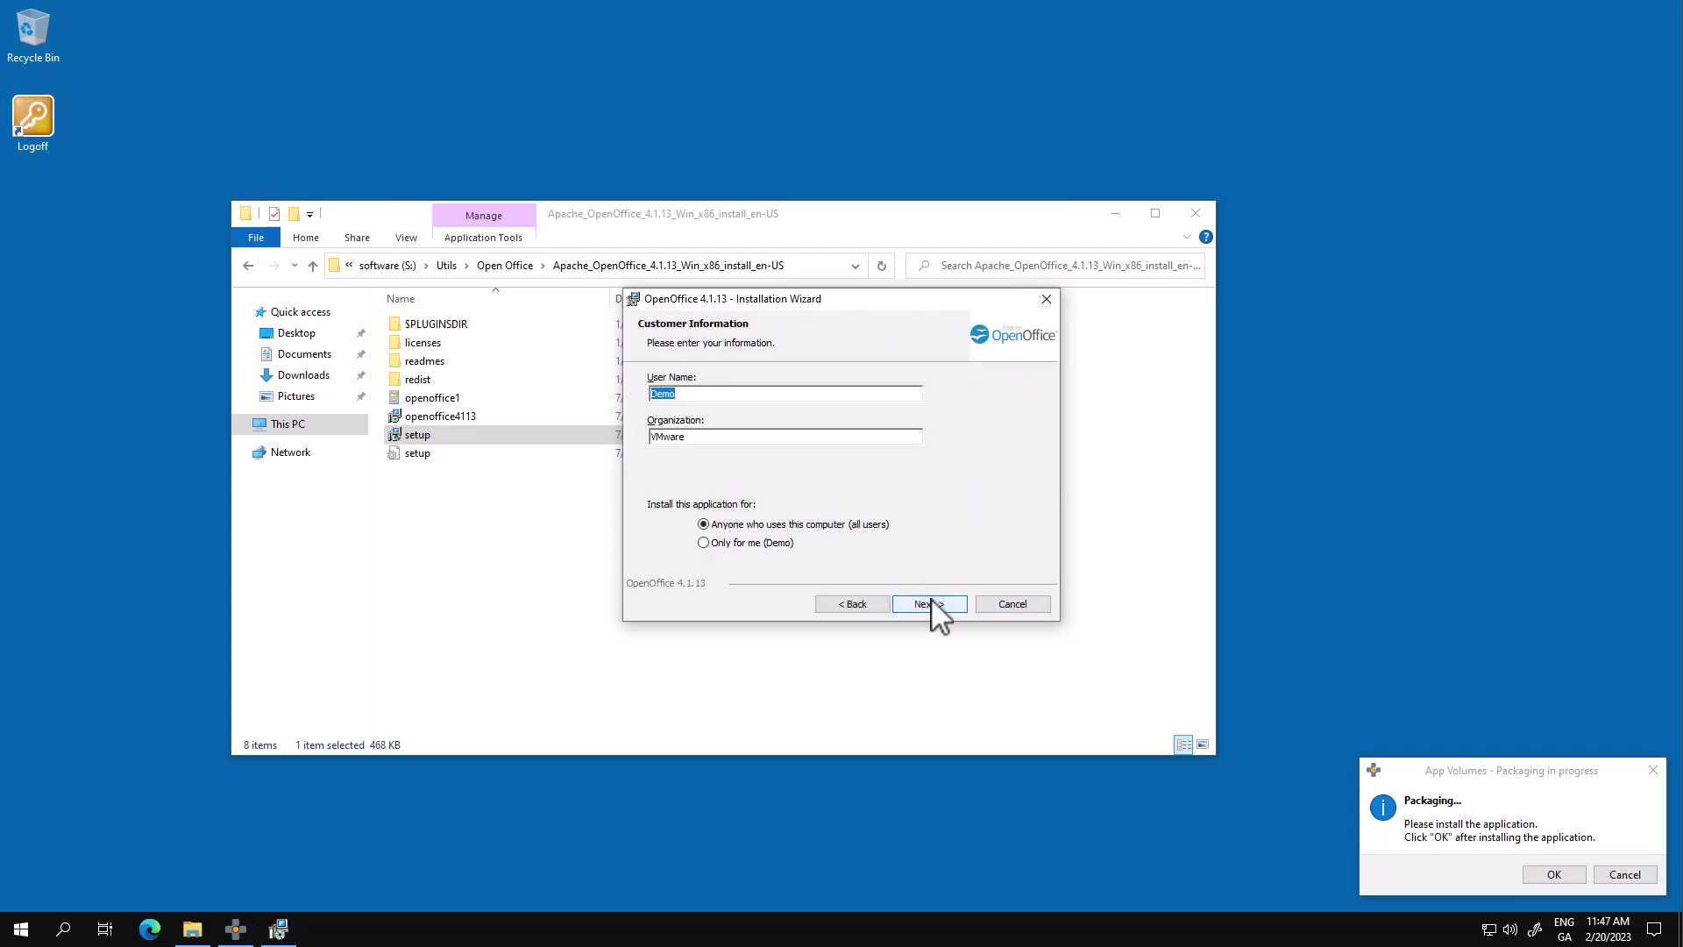
click(930, 603)
click(654, 479)
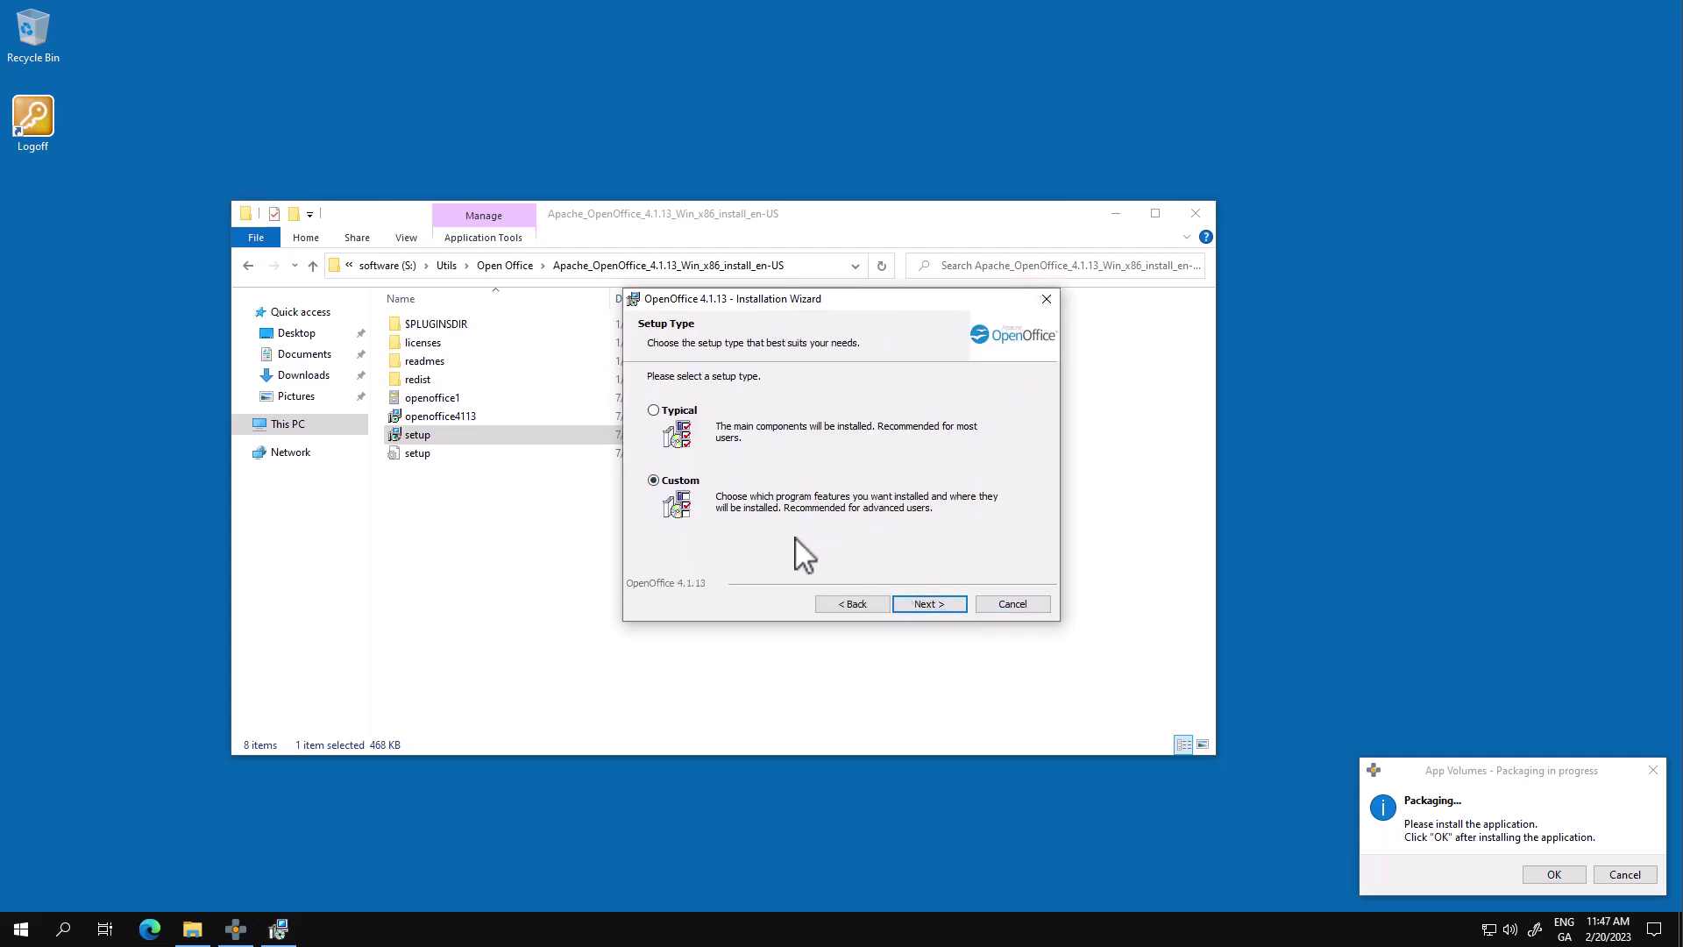
click(929, 604)
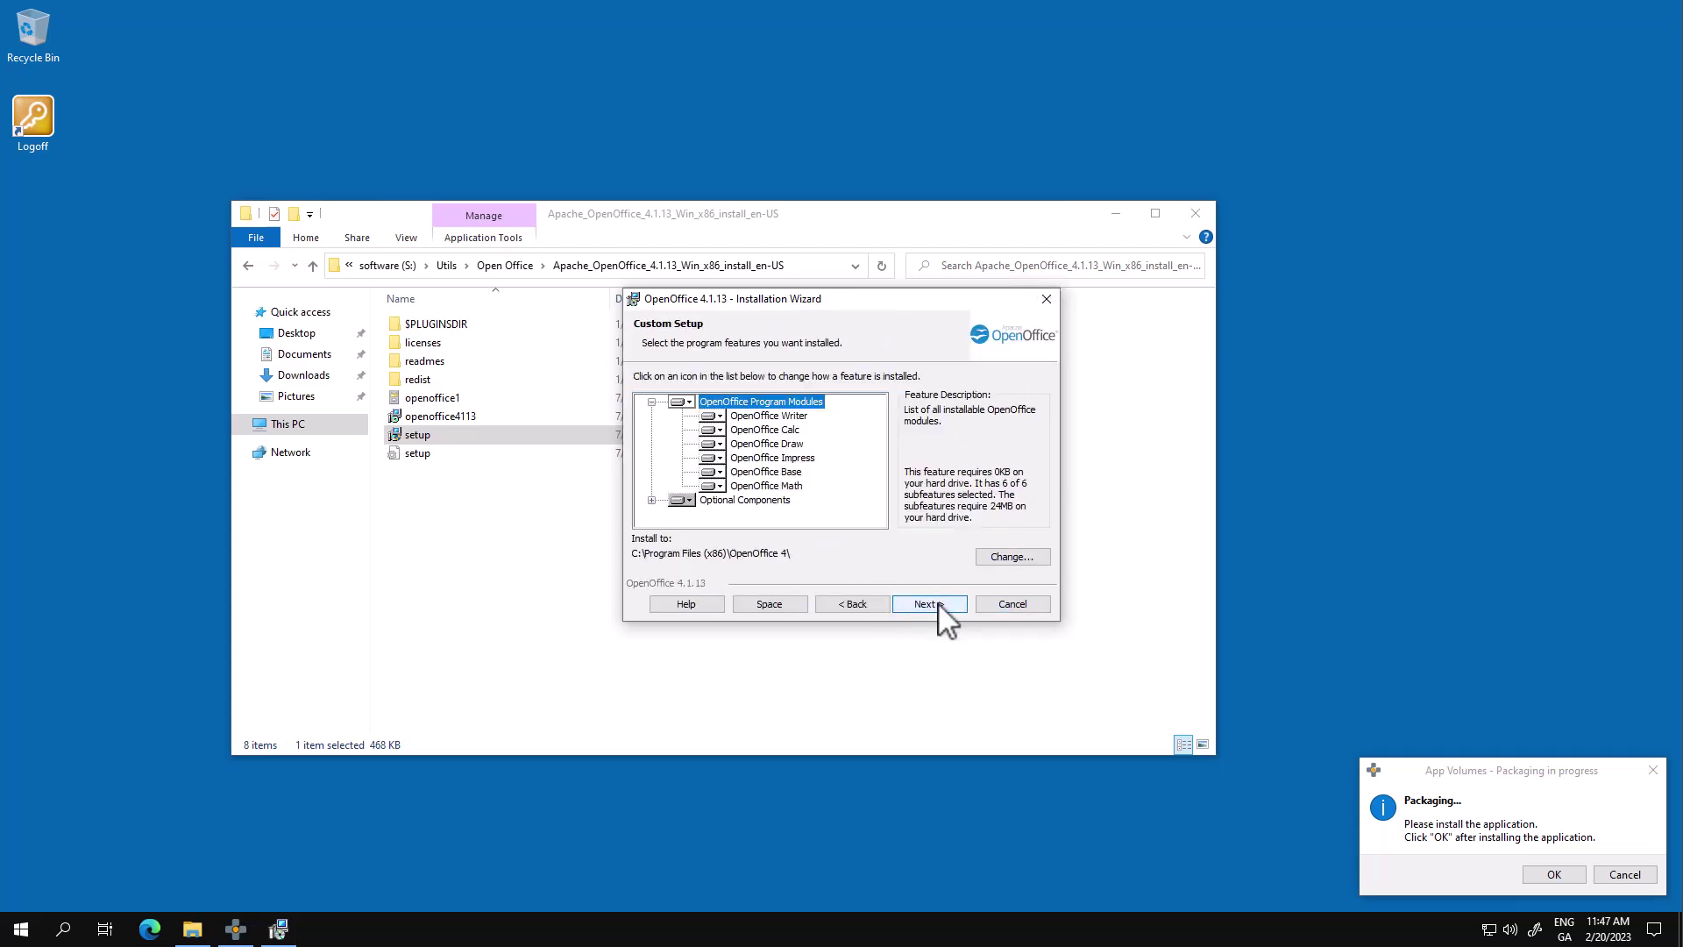
- Make Online Update unavailable under Optional Components and start the installation
click(654, 503)
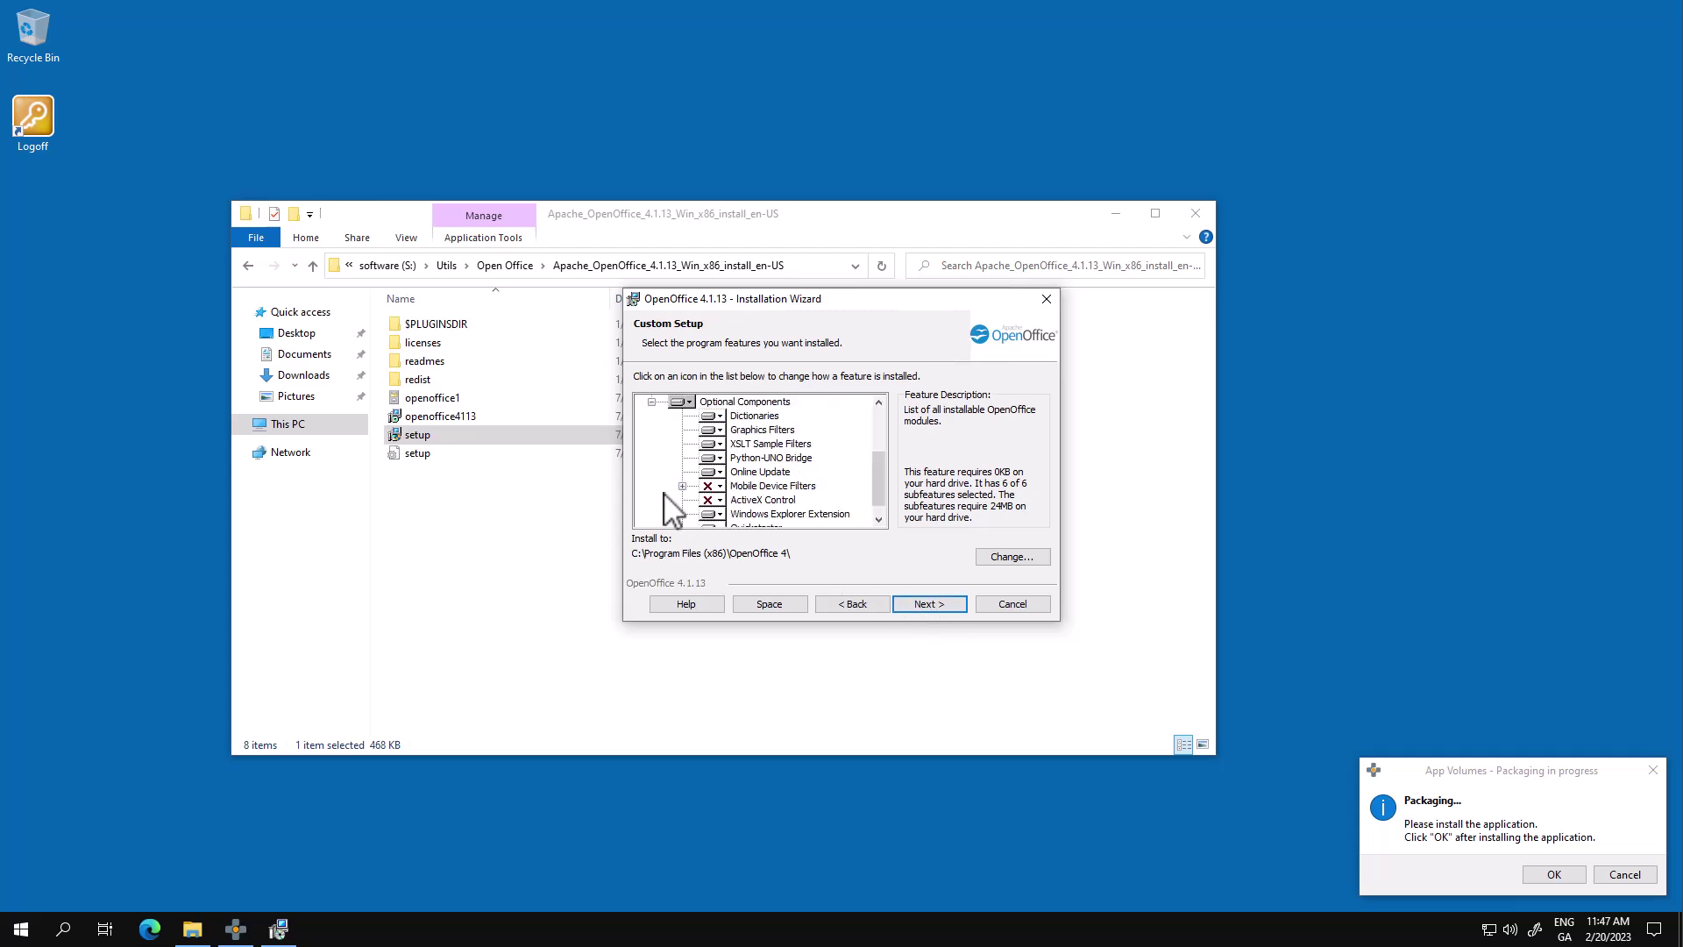
click(717, 472)
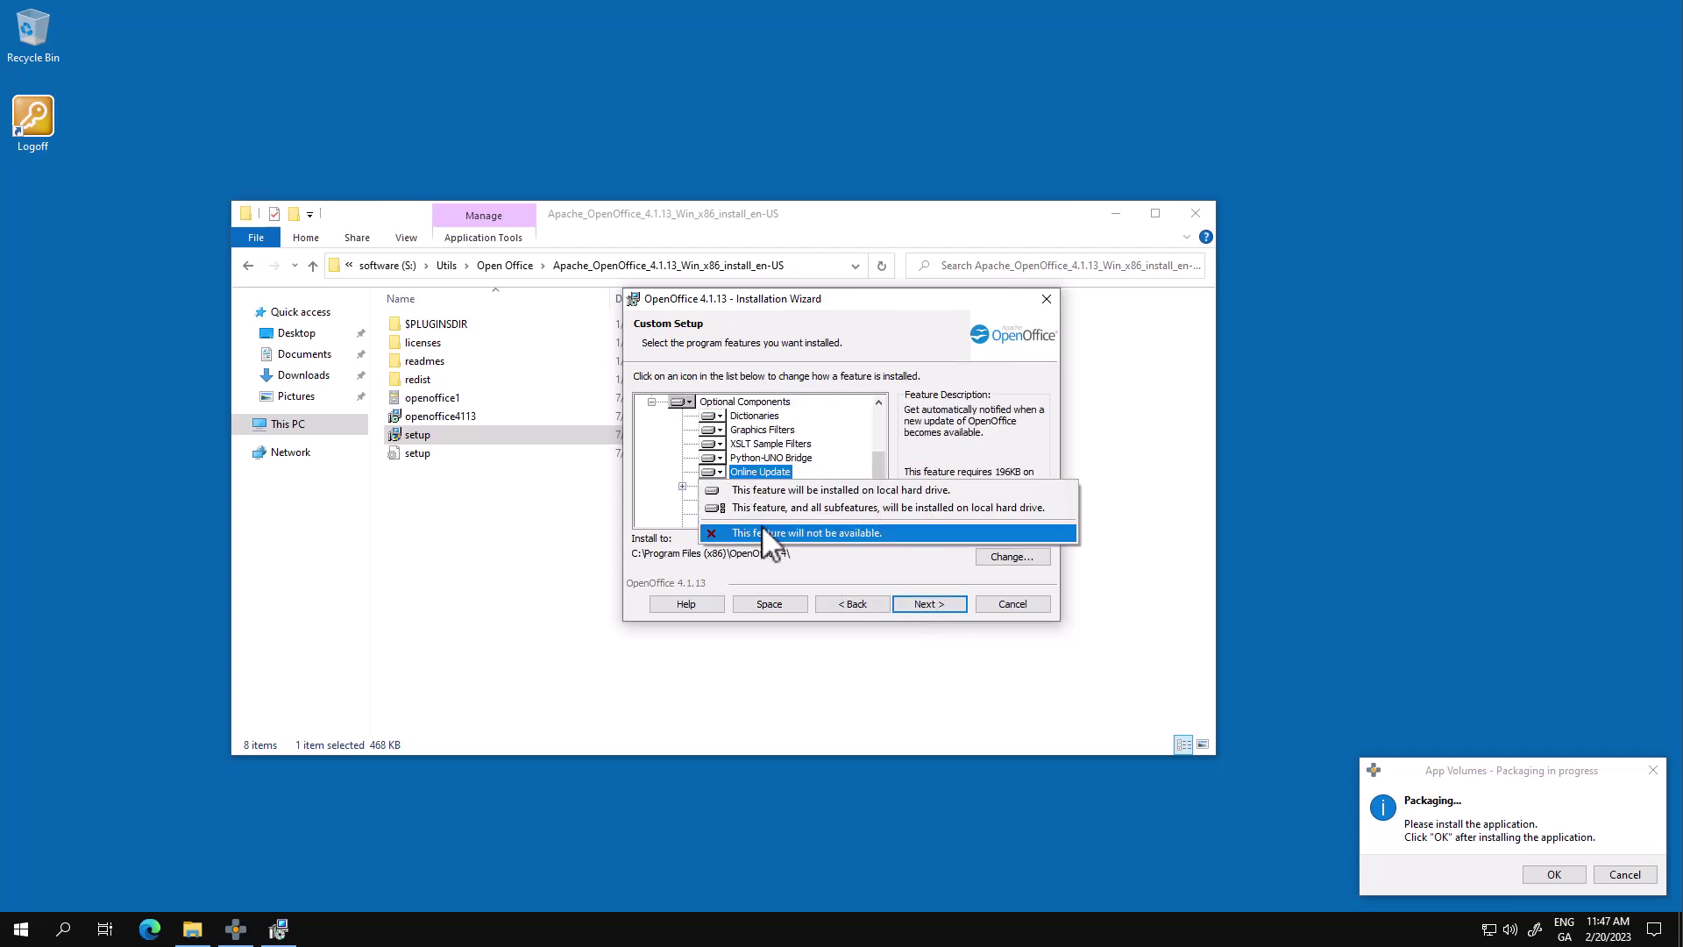
click(841, 533)
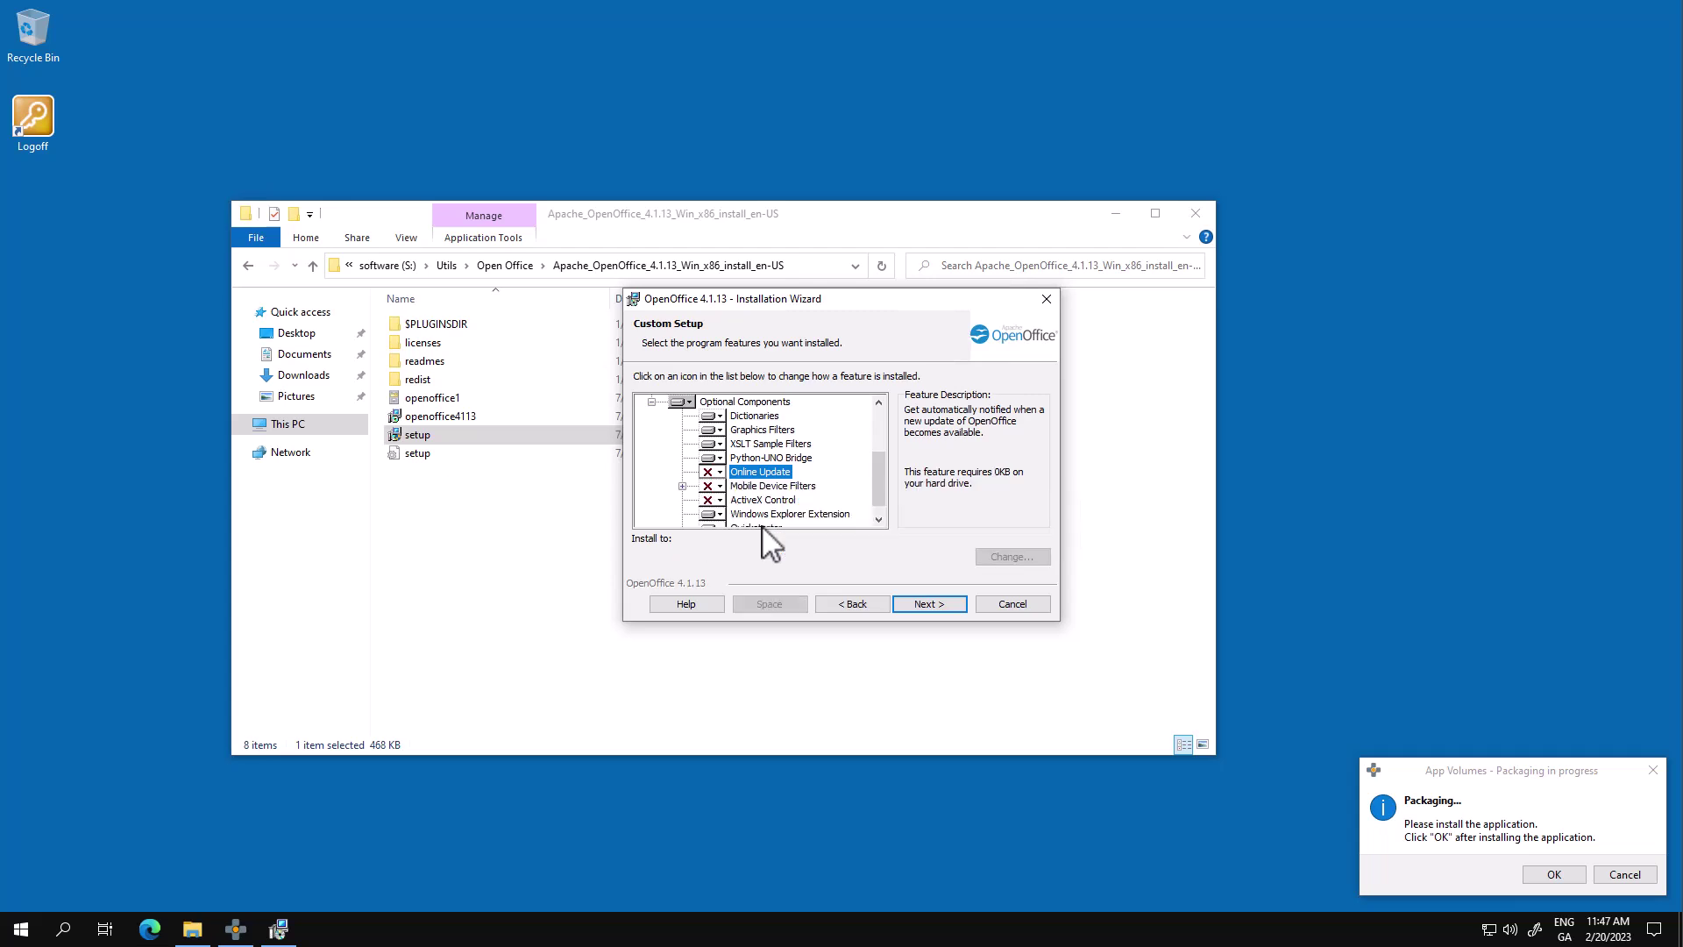
click(931, 604)
click(931, 603)
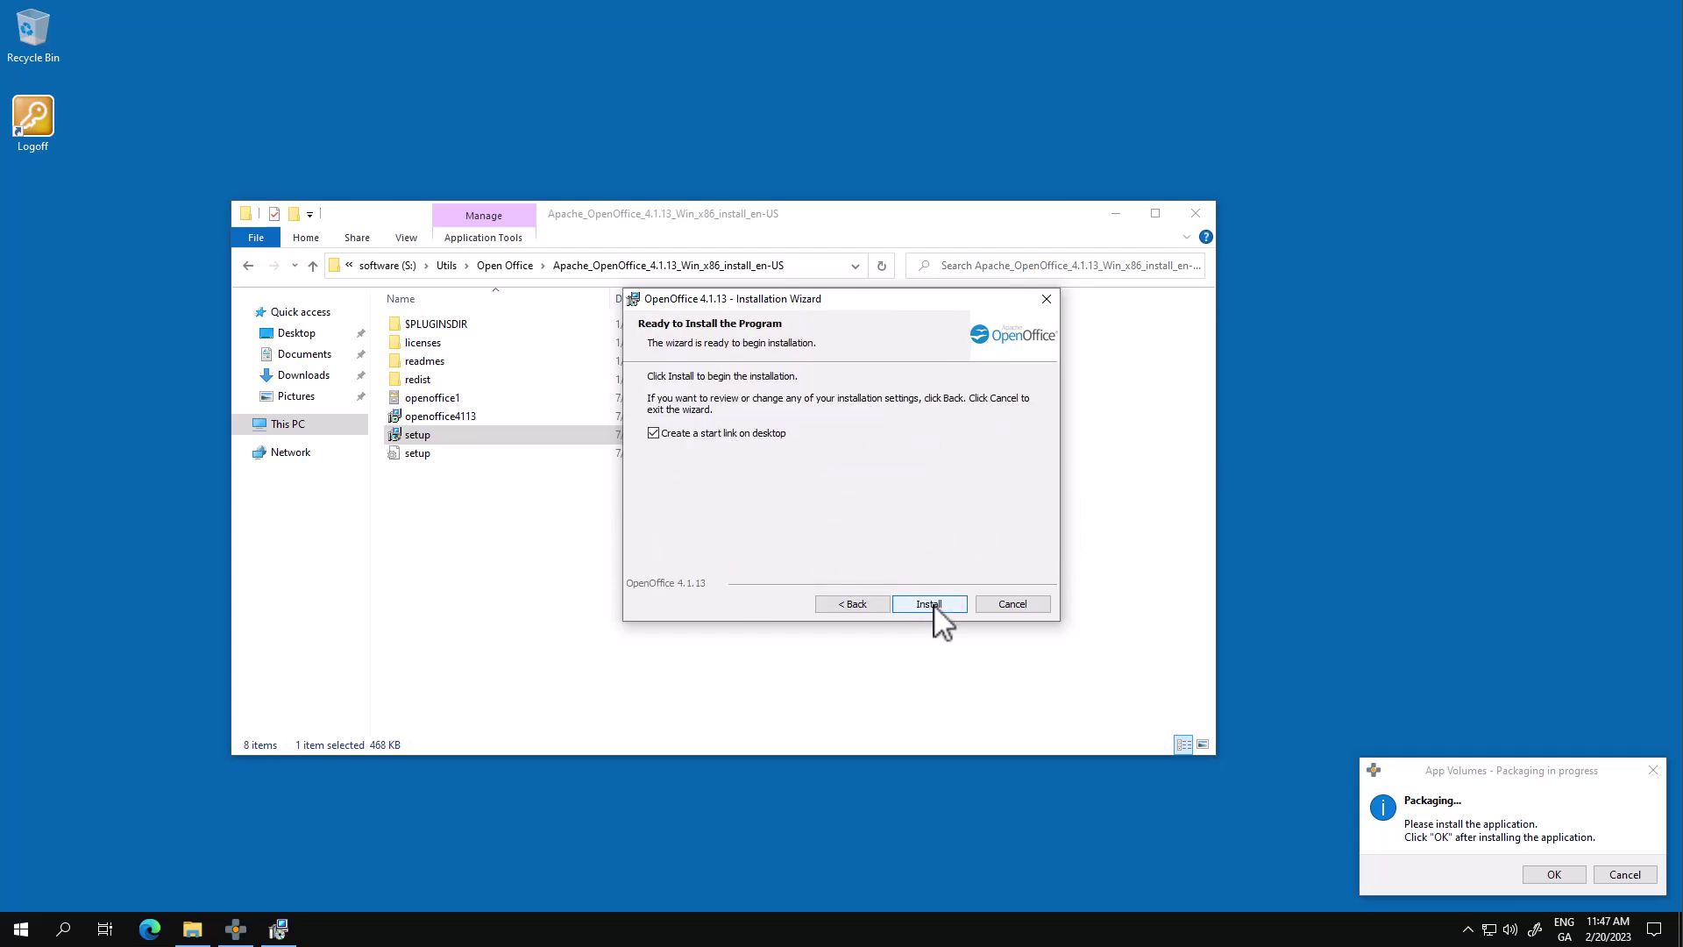
click(932, 604)
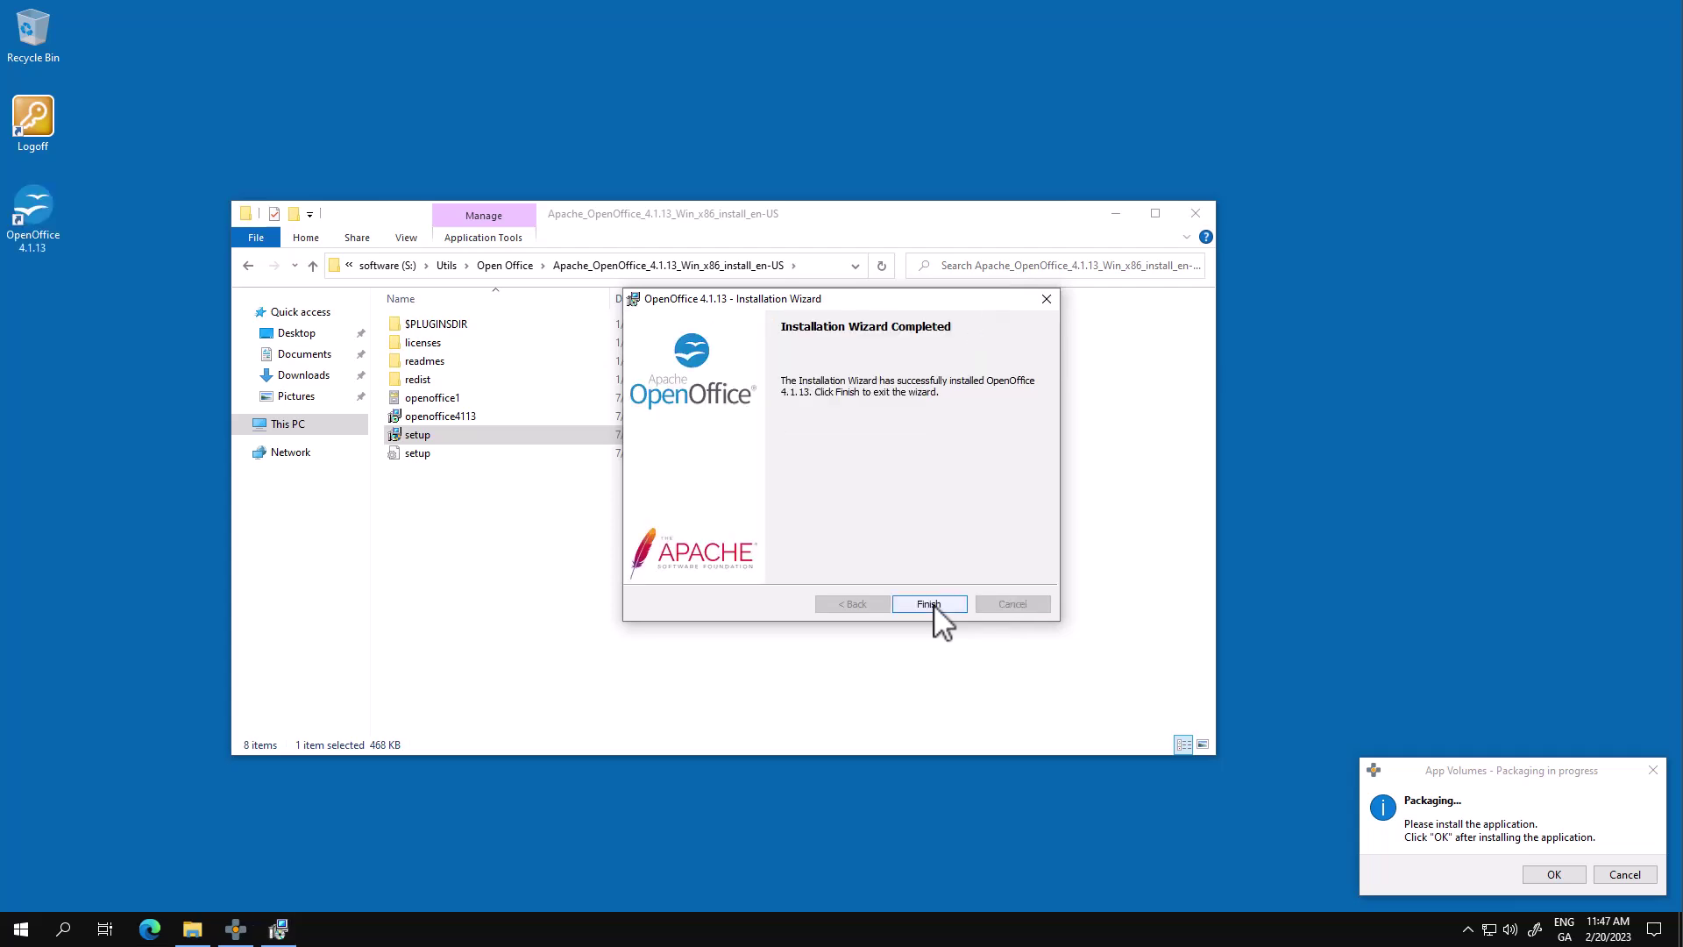
- Finish the installer, close Explorer, and confirm the application install is complete
click(934, 605)
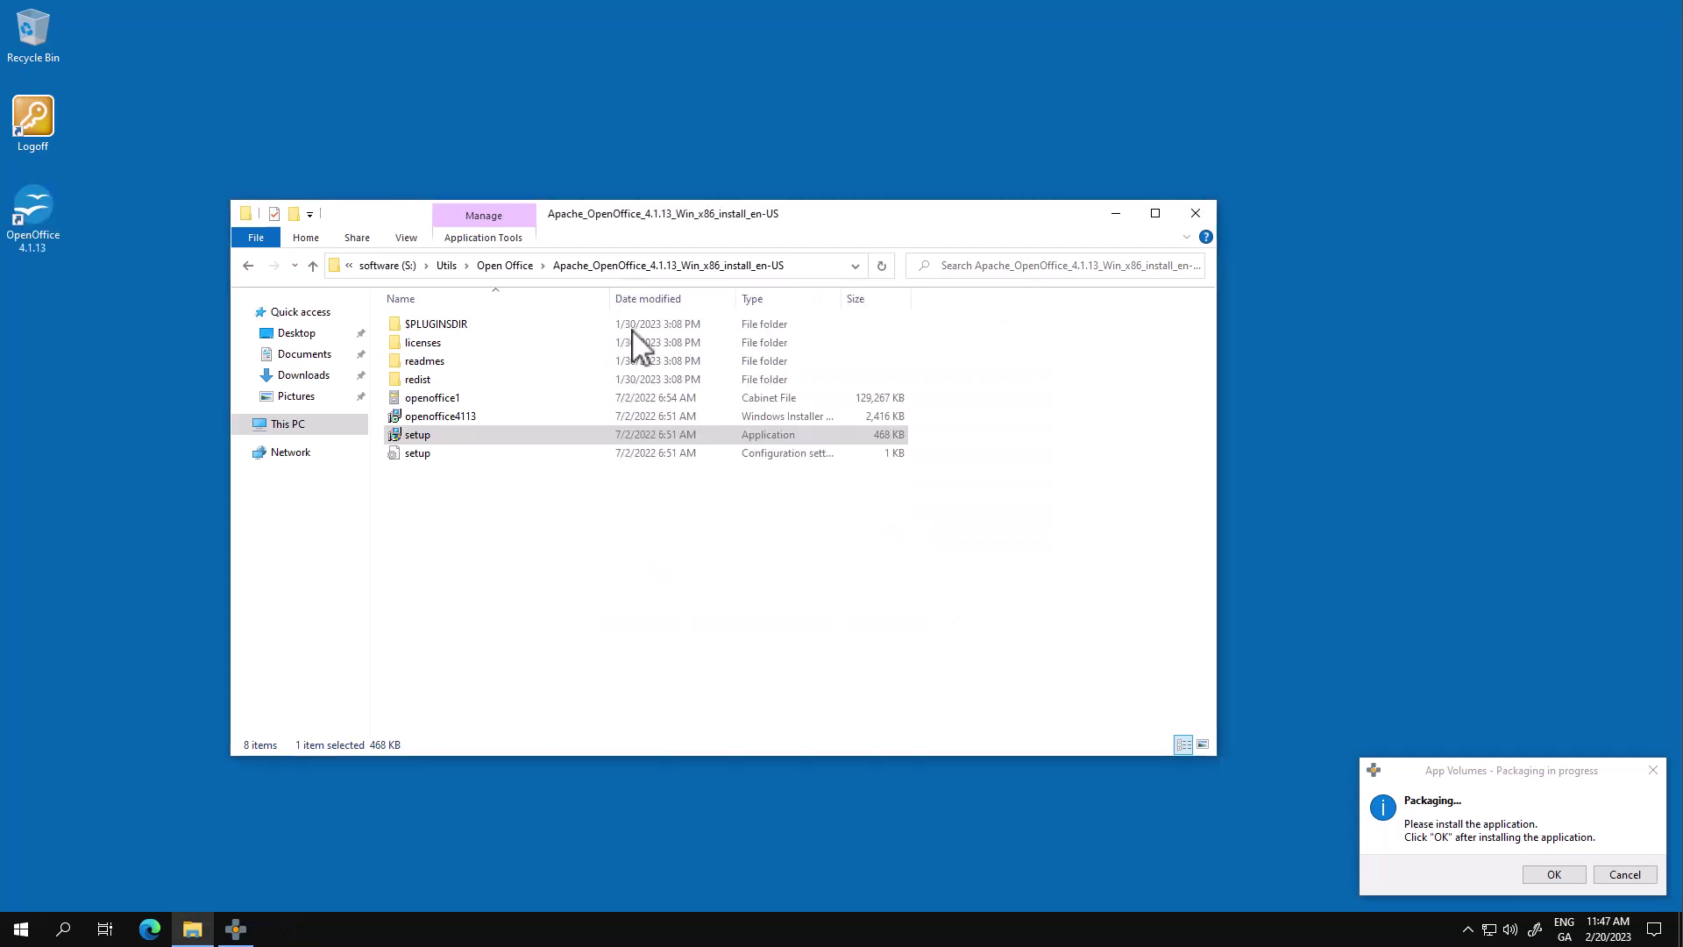
click(1194, 213)
click(1540, 877)
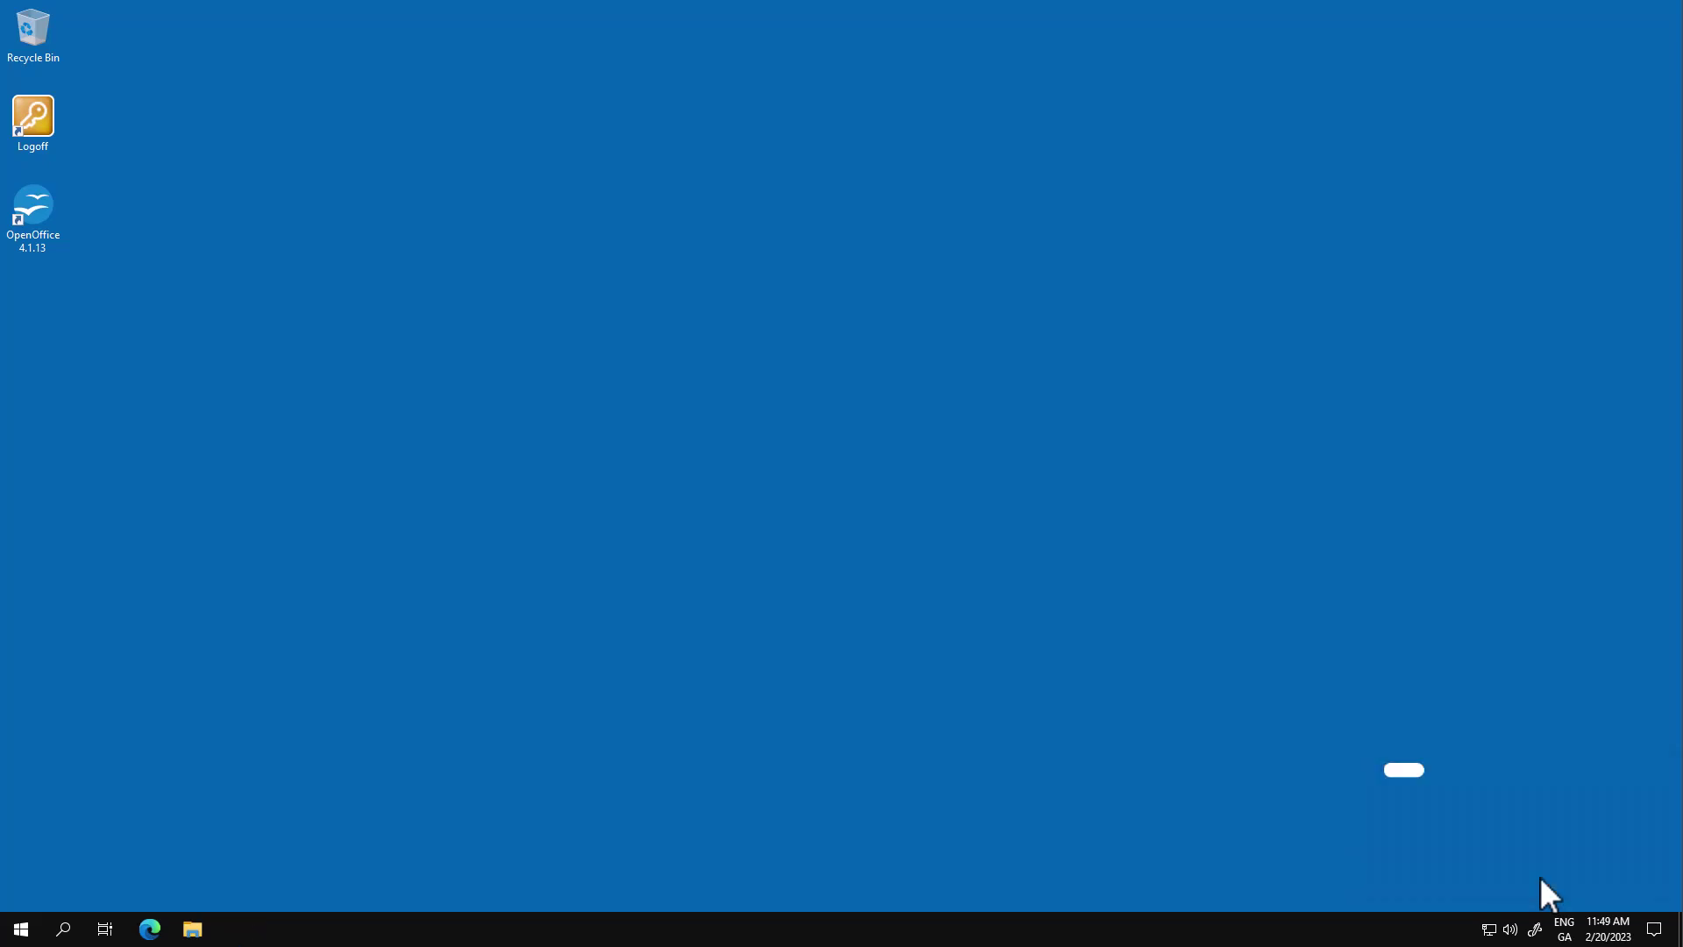
click(1553, 873)
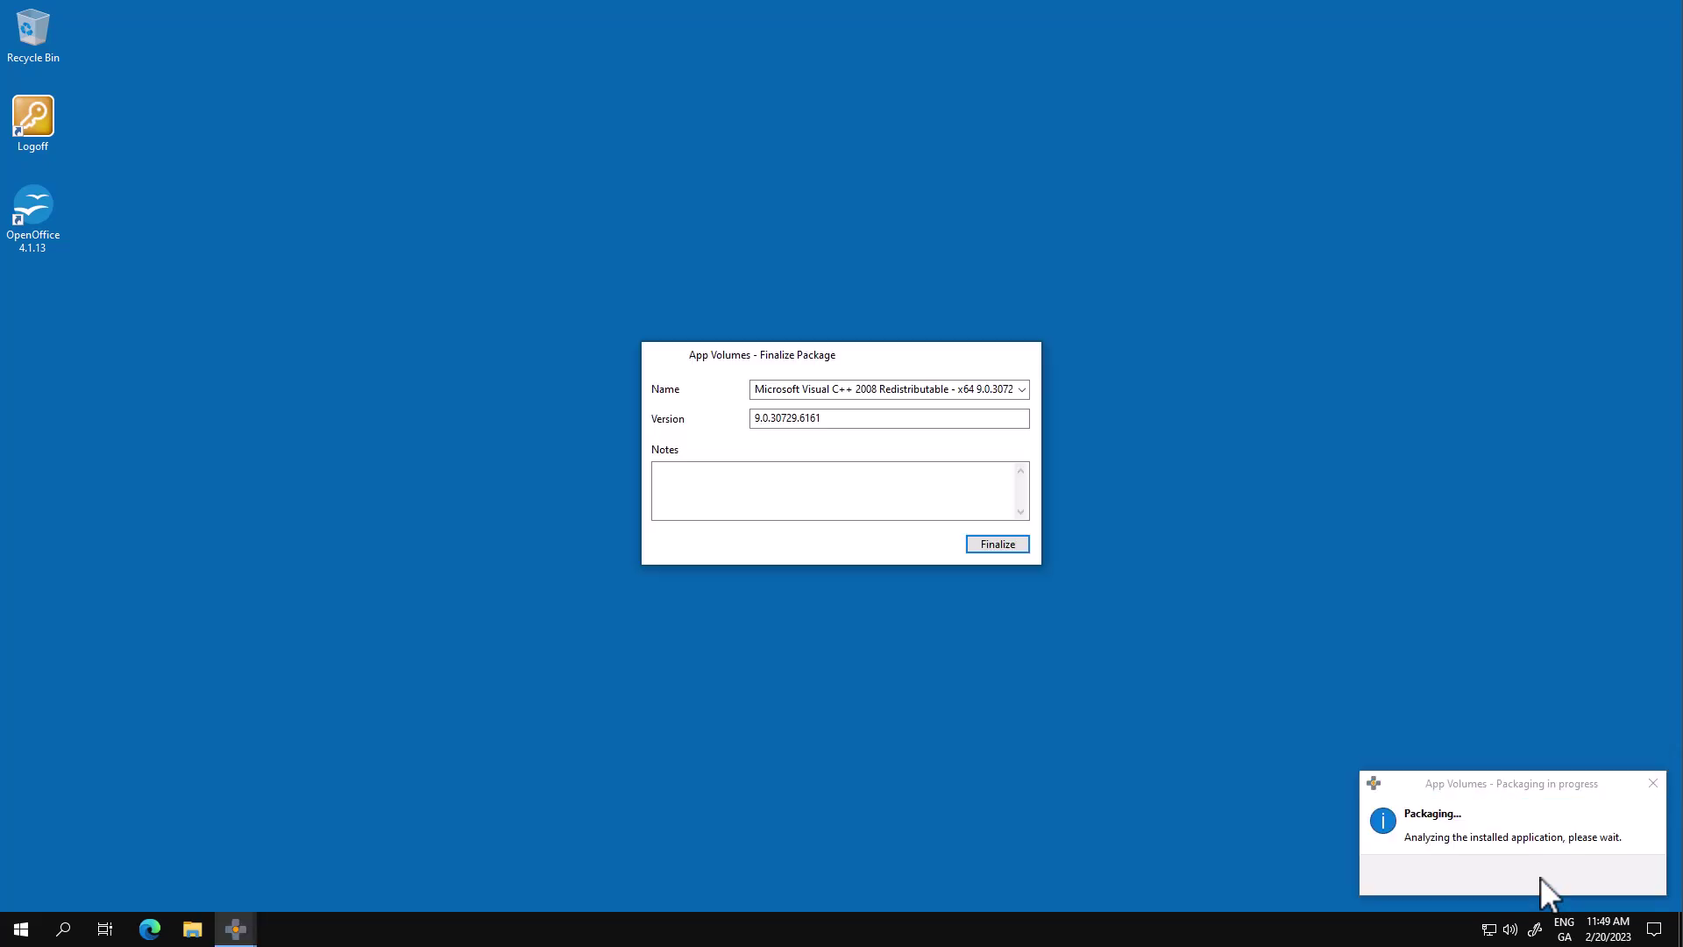
- Finalize the package as OpenOffice 4.1.13, restart the VM, and dismiss the success notice
click(1021, 389)
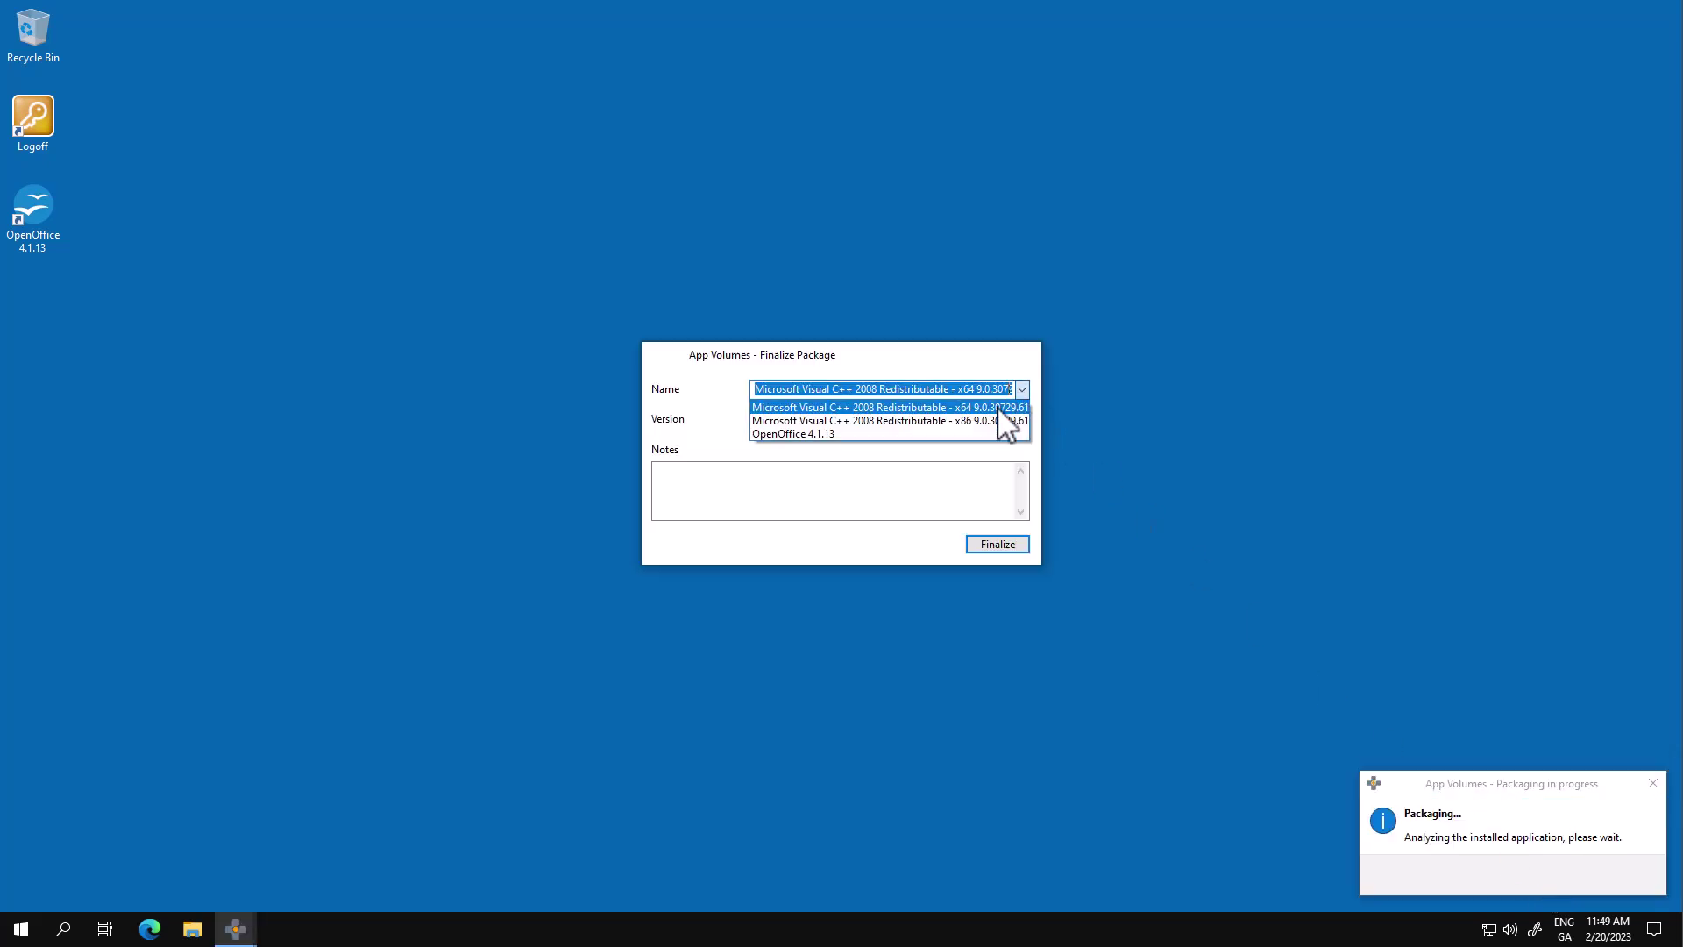
click(974, 434)
click(997, 543)
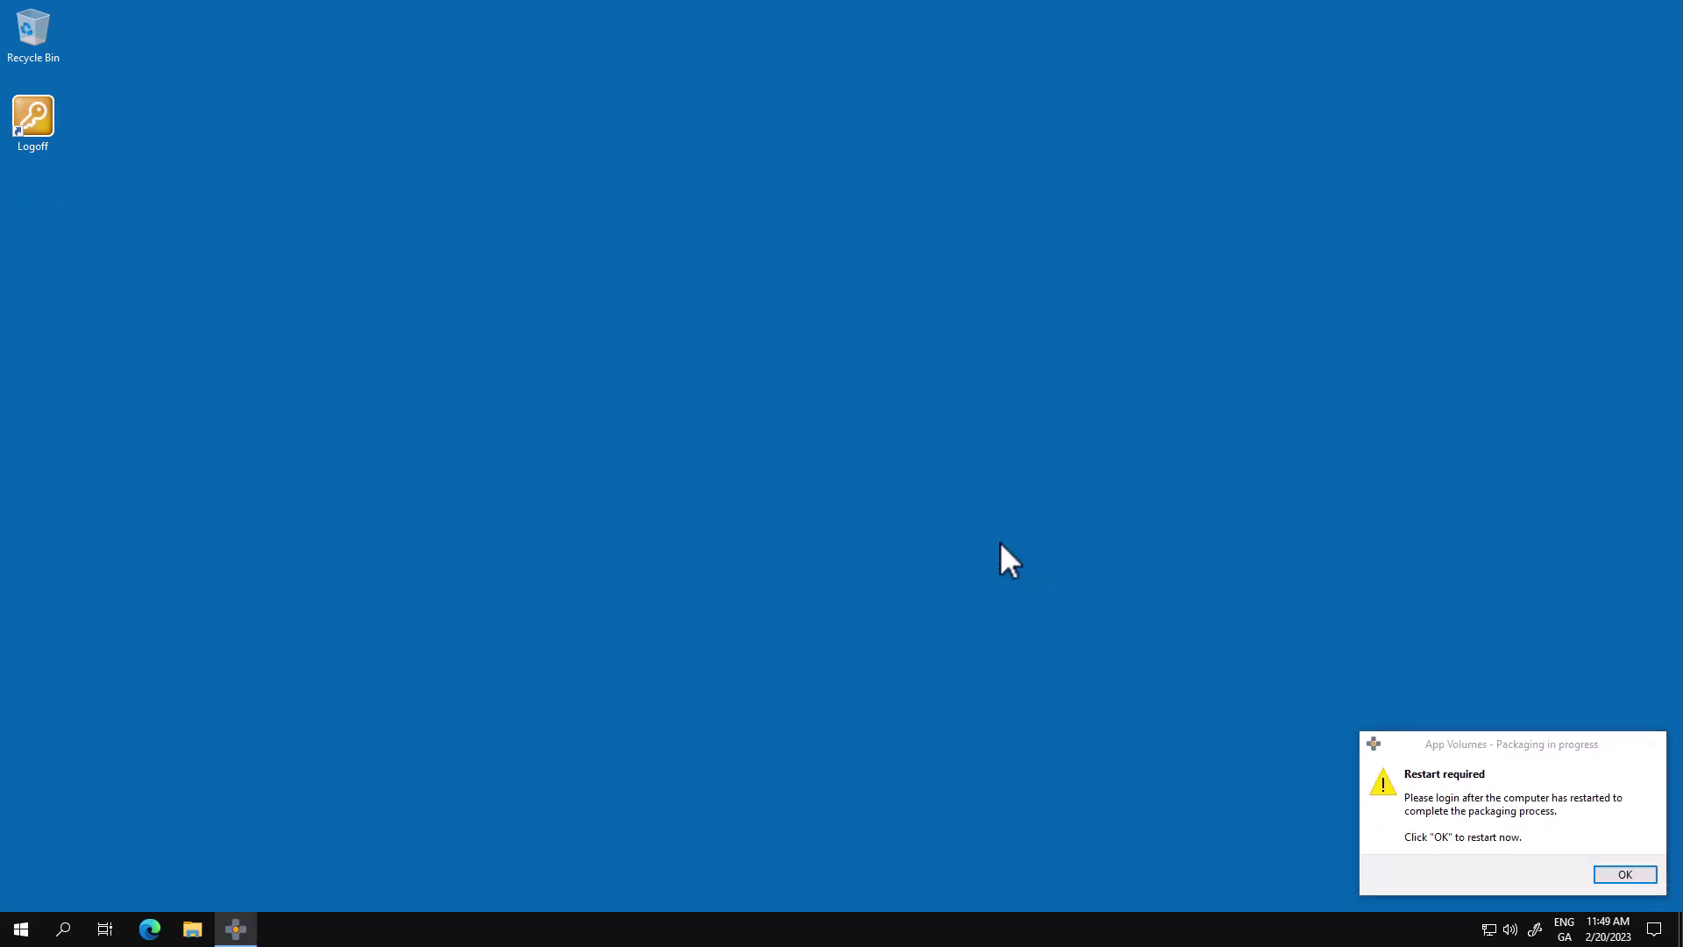
click(1625, 874)
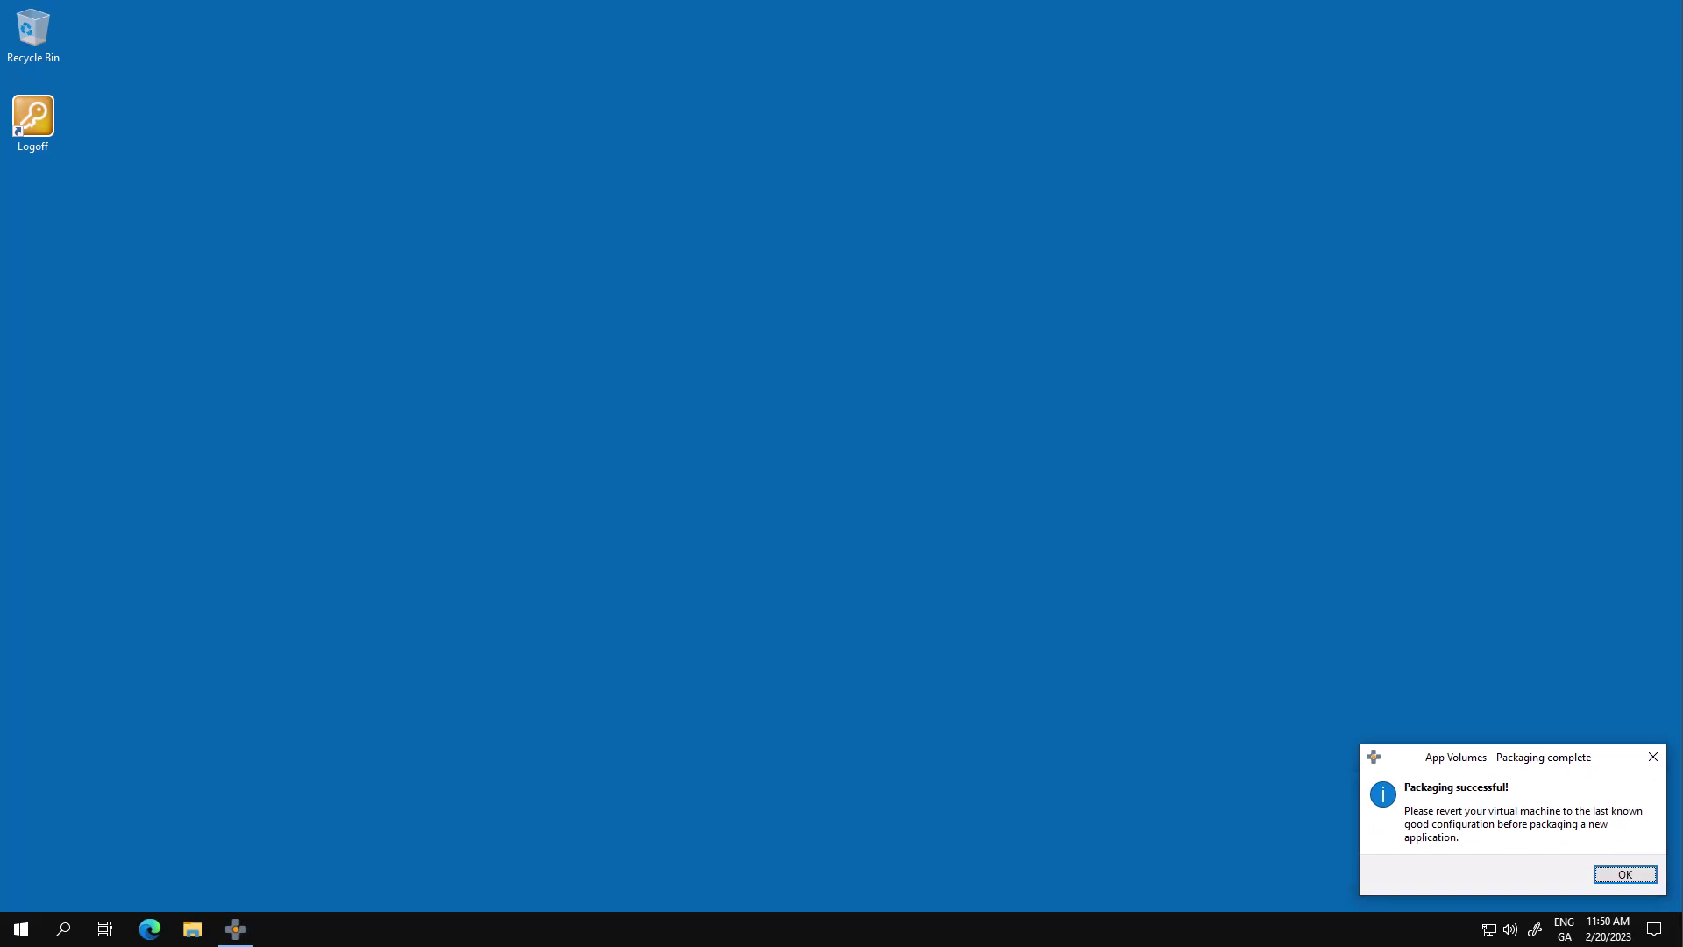
click(1625, 874)
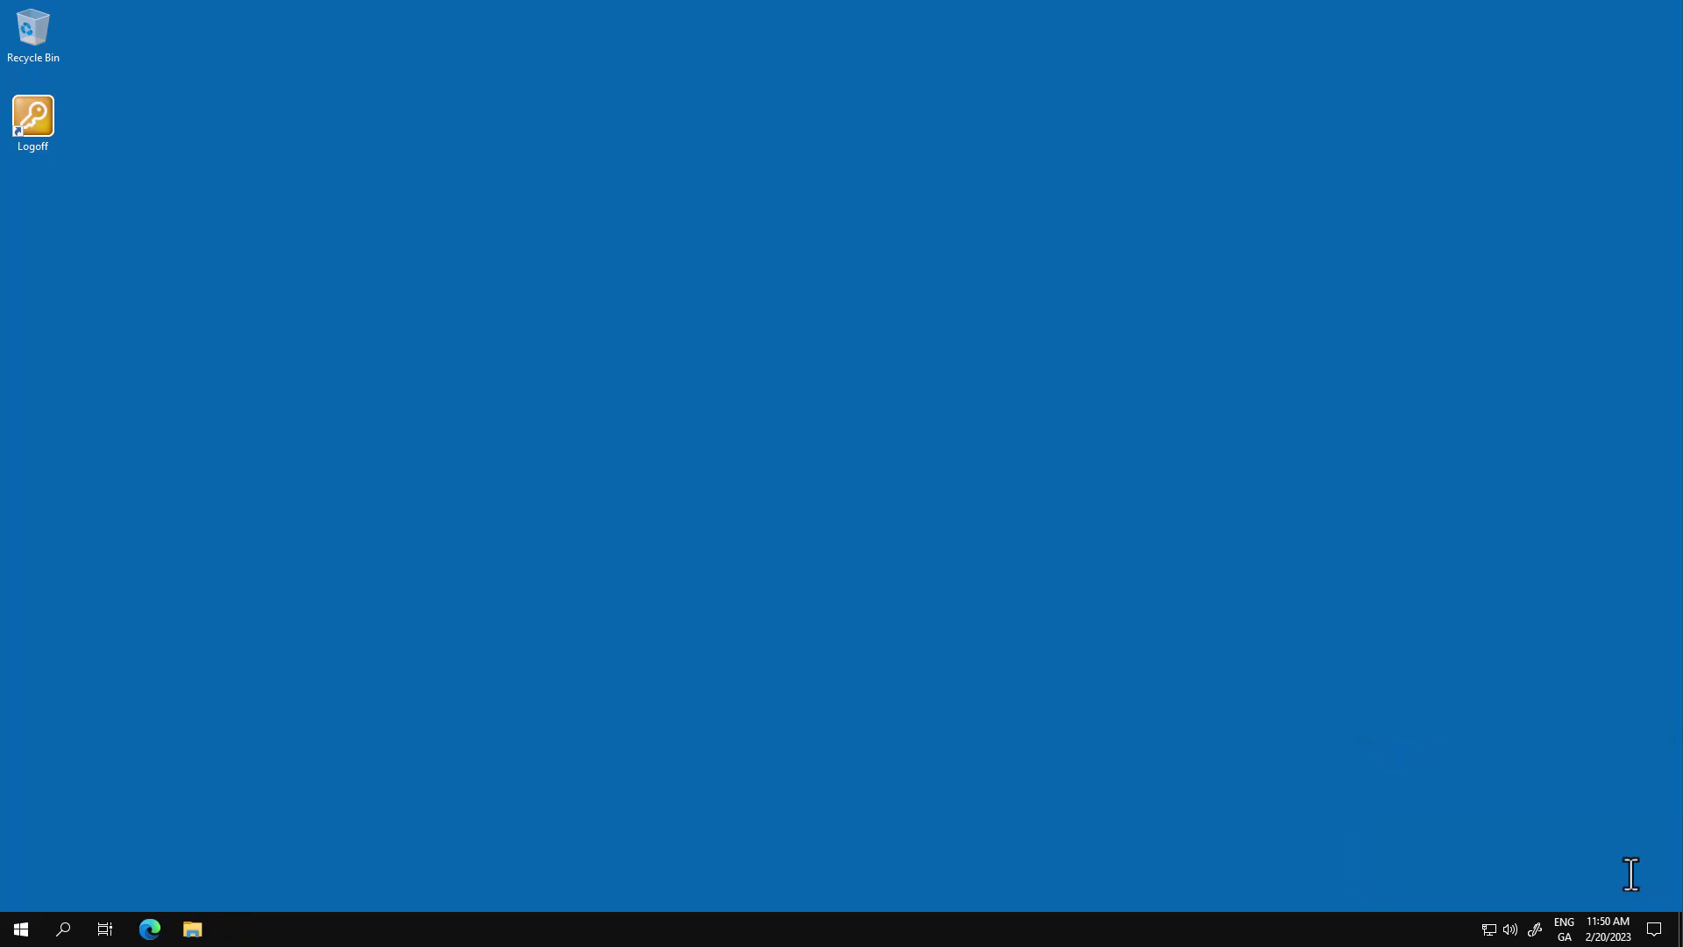
- Refresh the Packages list and confirm OpenOffice-4.1.13 as the CURRENT package
click(1045, 12)
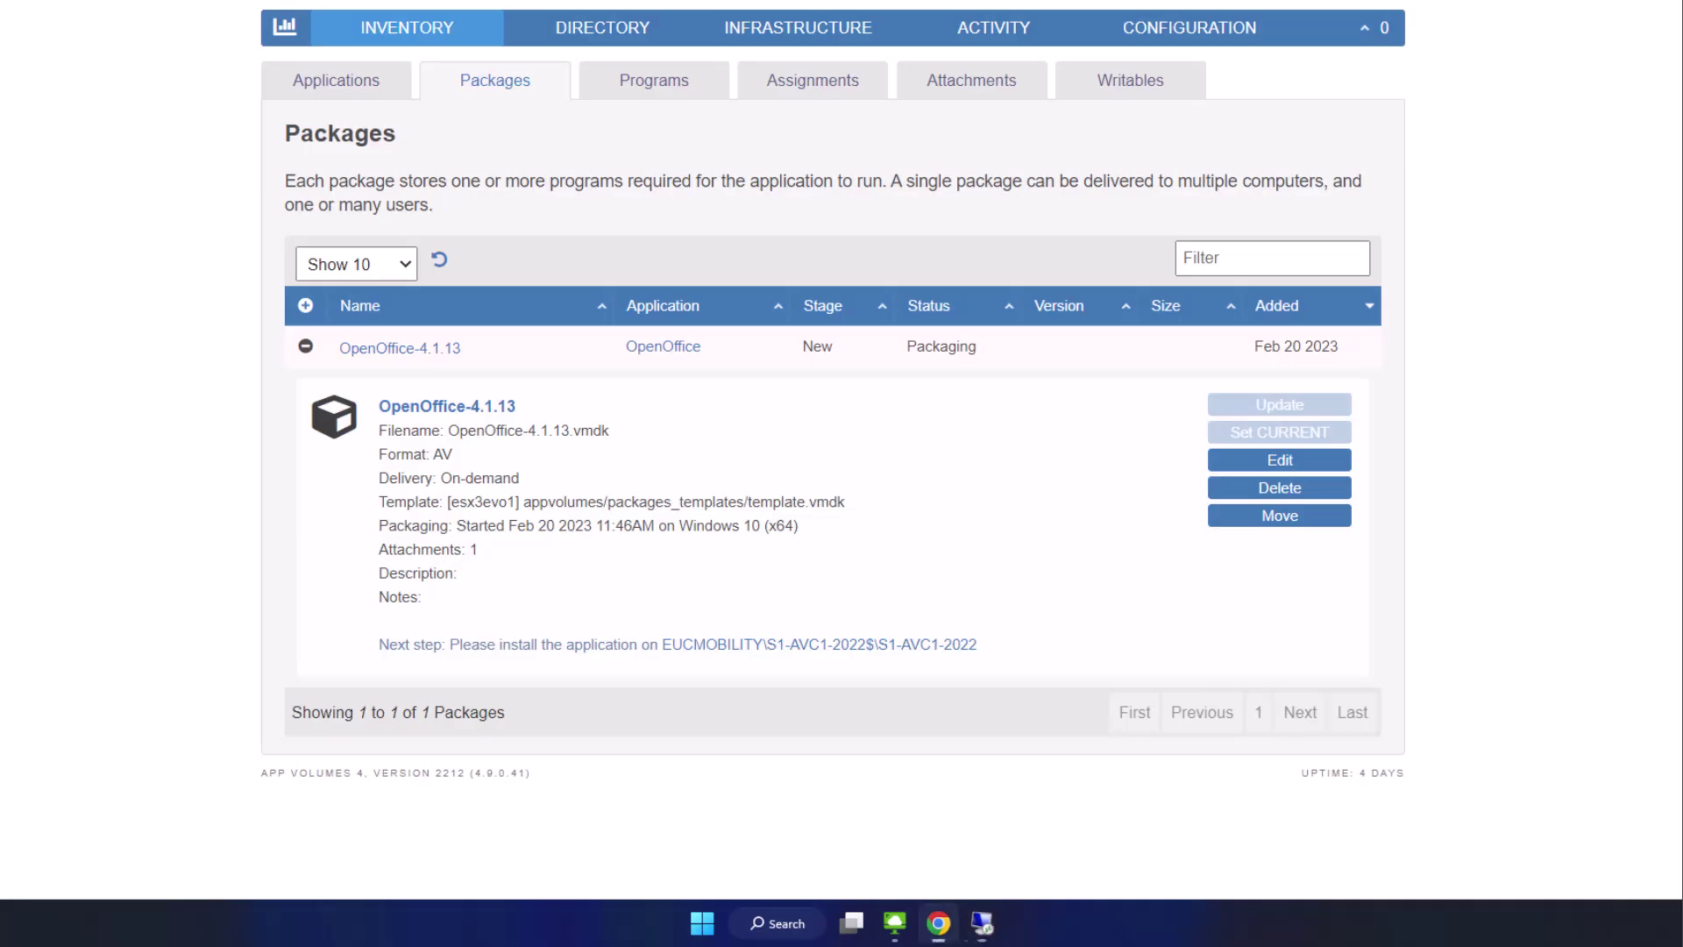
click(438, 263)
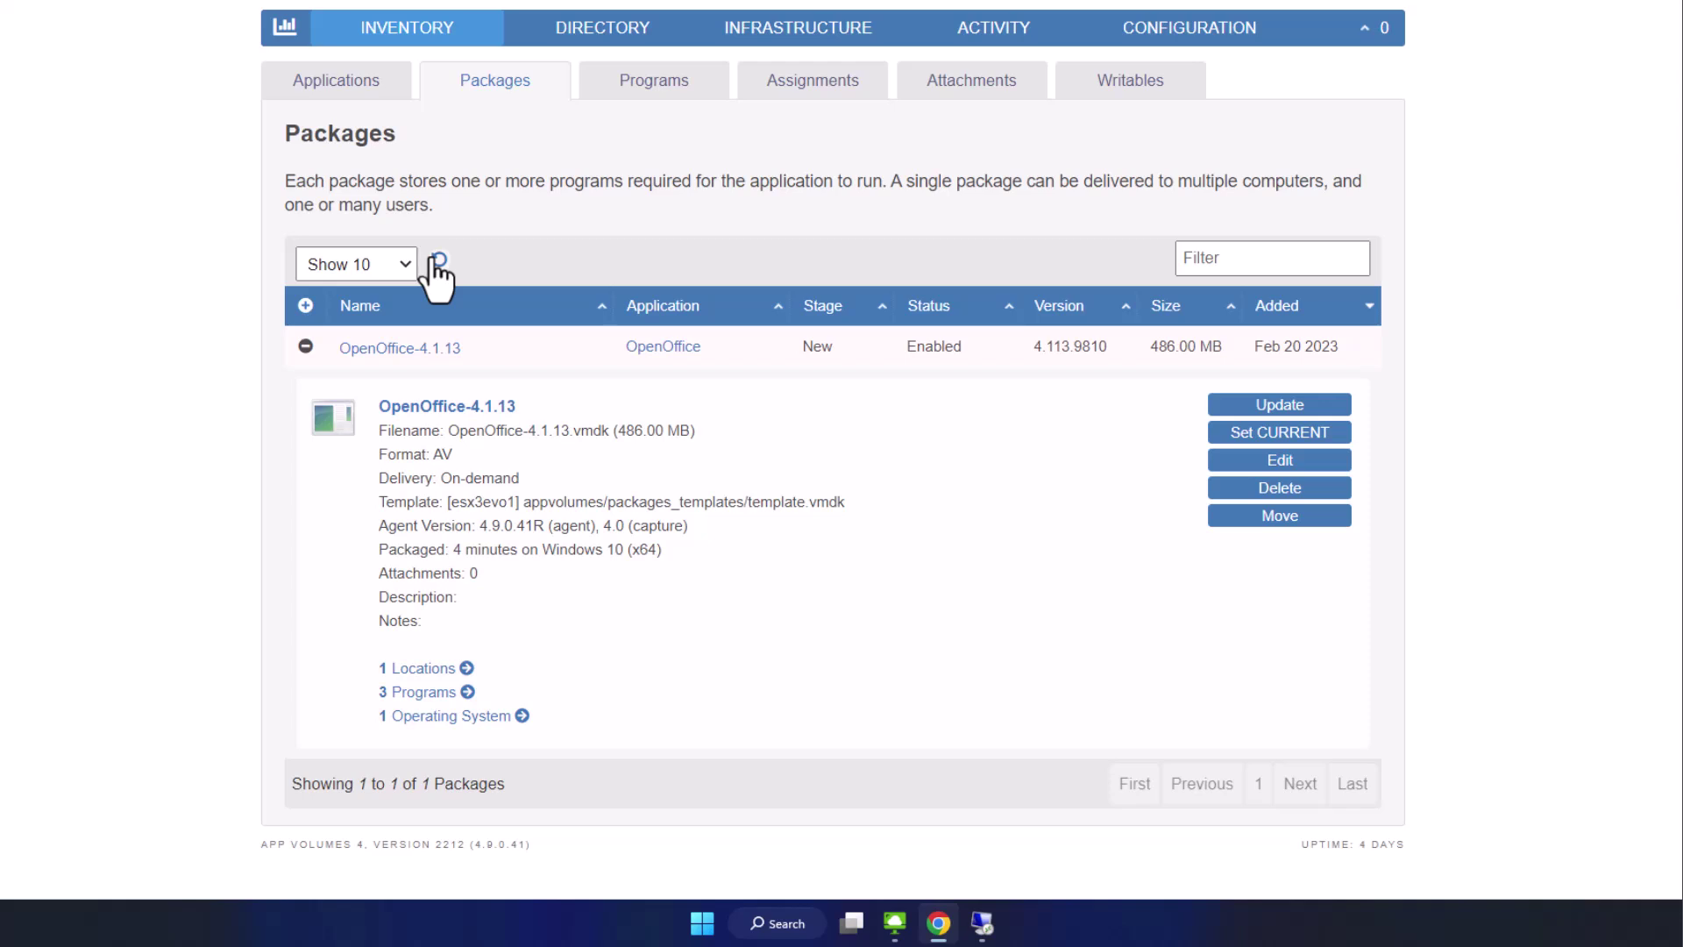
click(1279, 431)
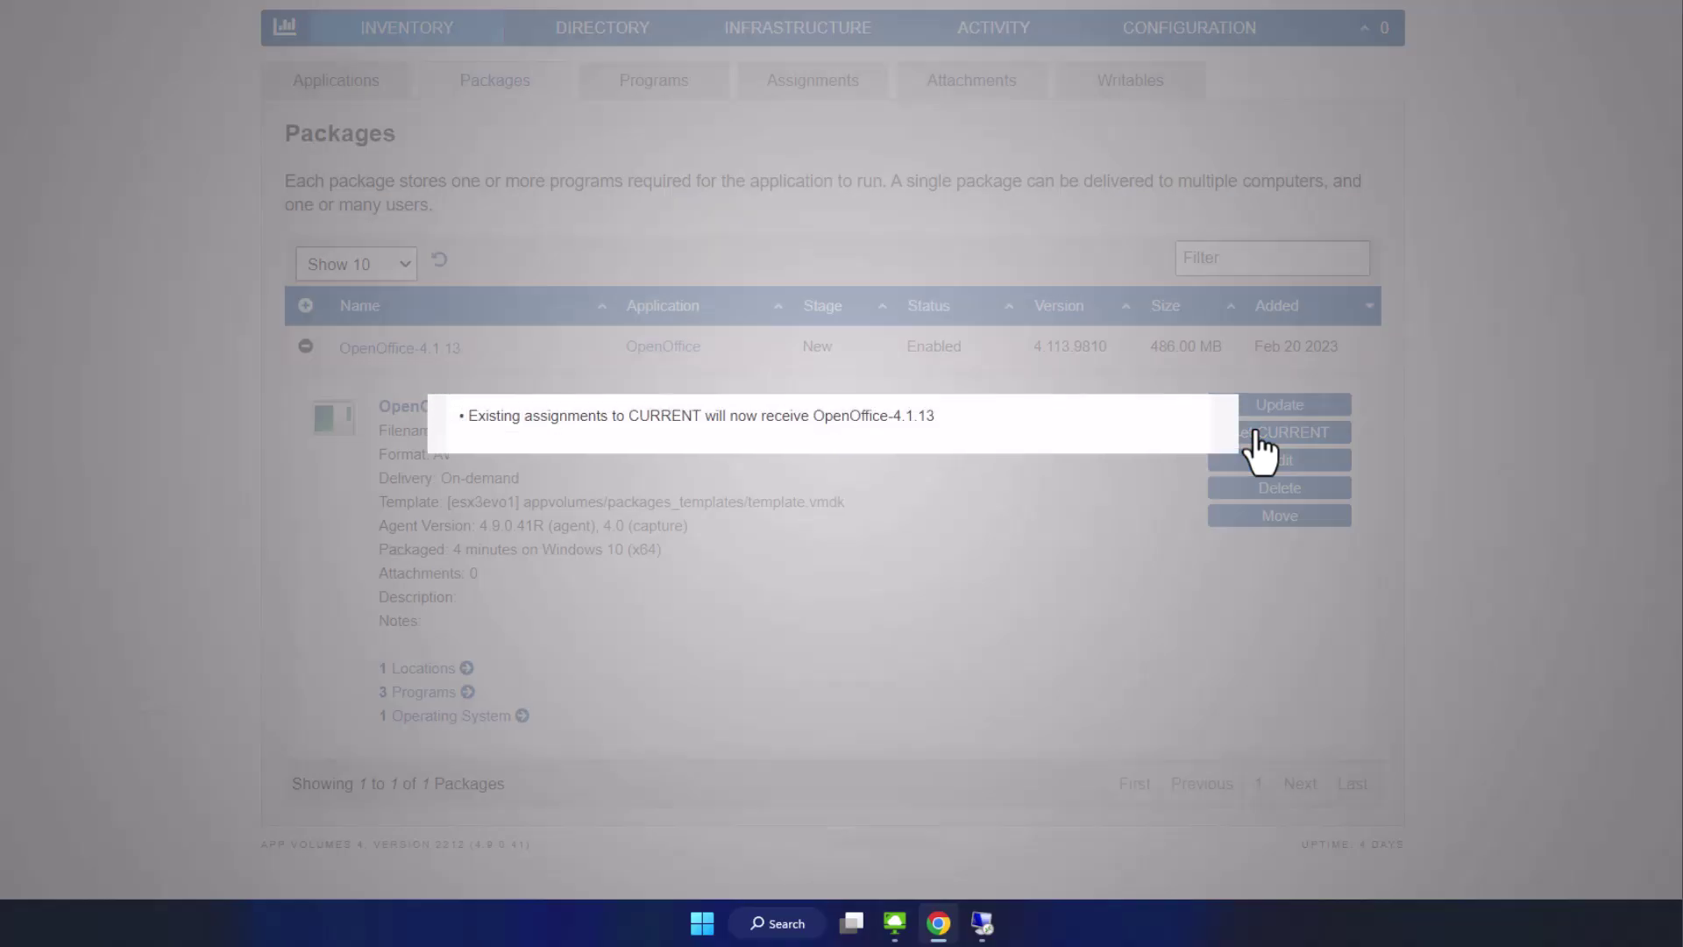
click(1164, 533)
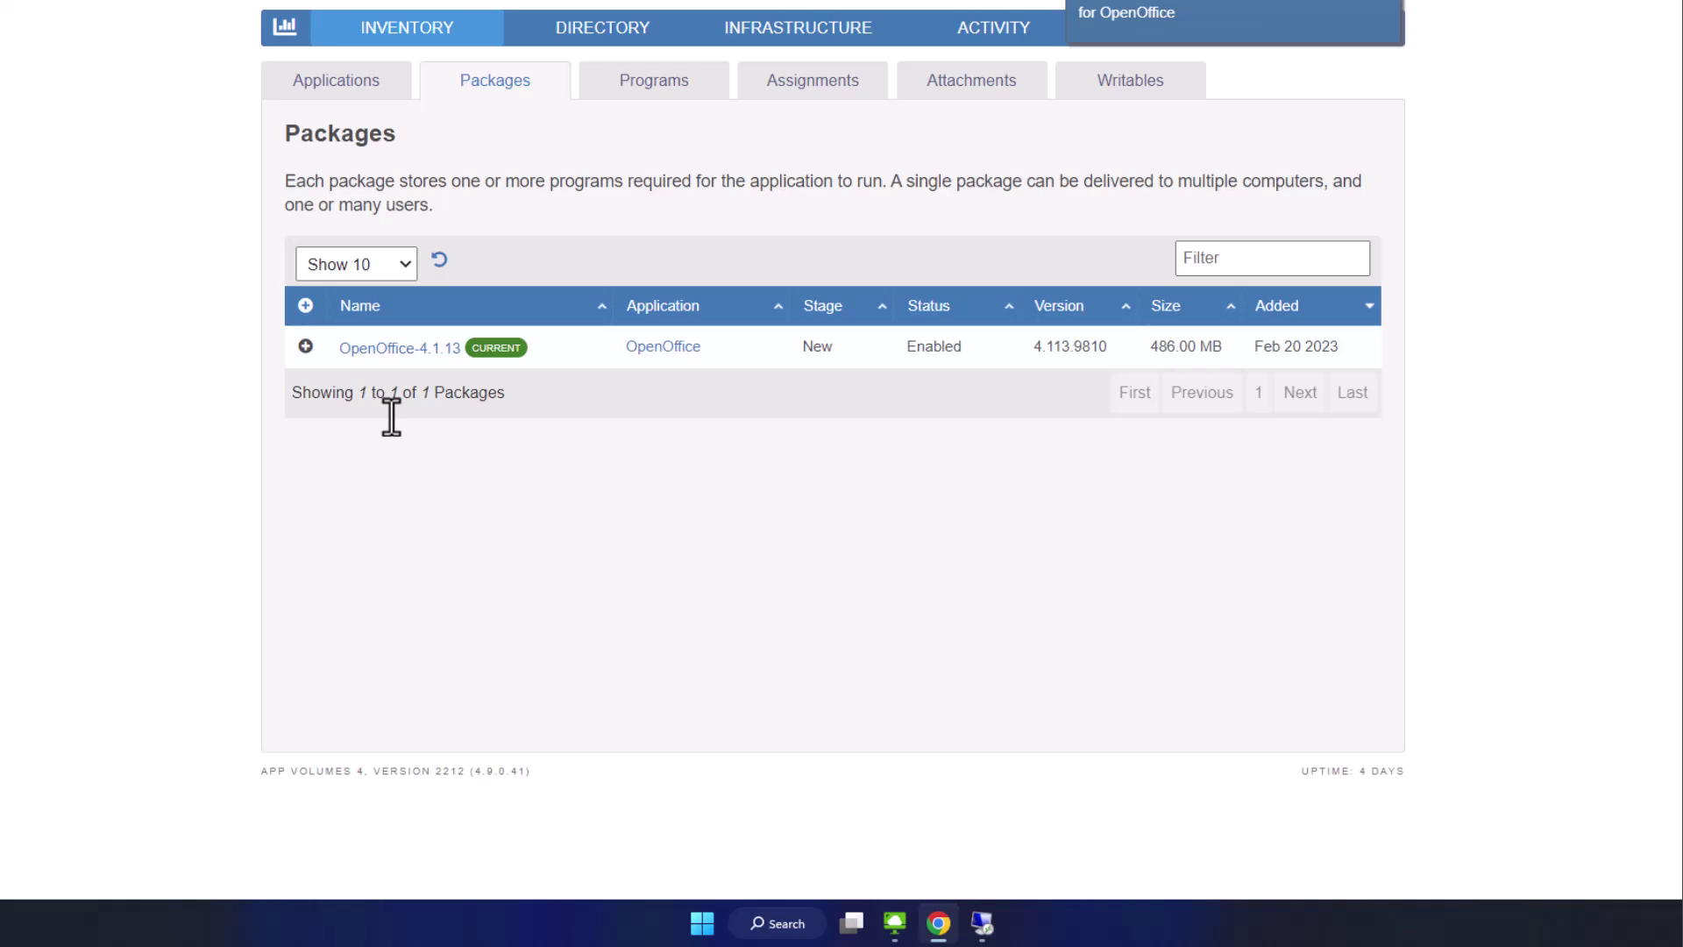
- Assign OpenOffice to OpenOfficeUsers, found by searching 'open', with the CURRENT marker
click(336, 80)
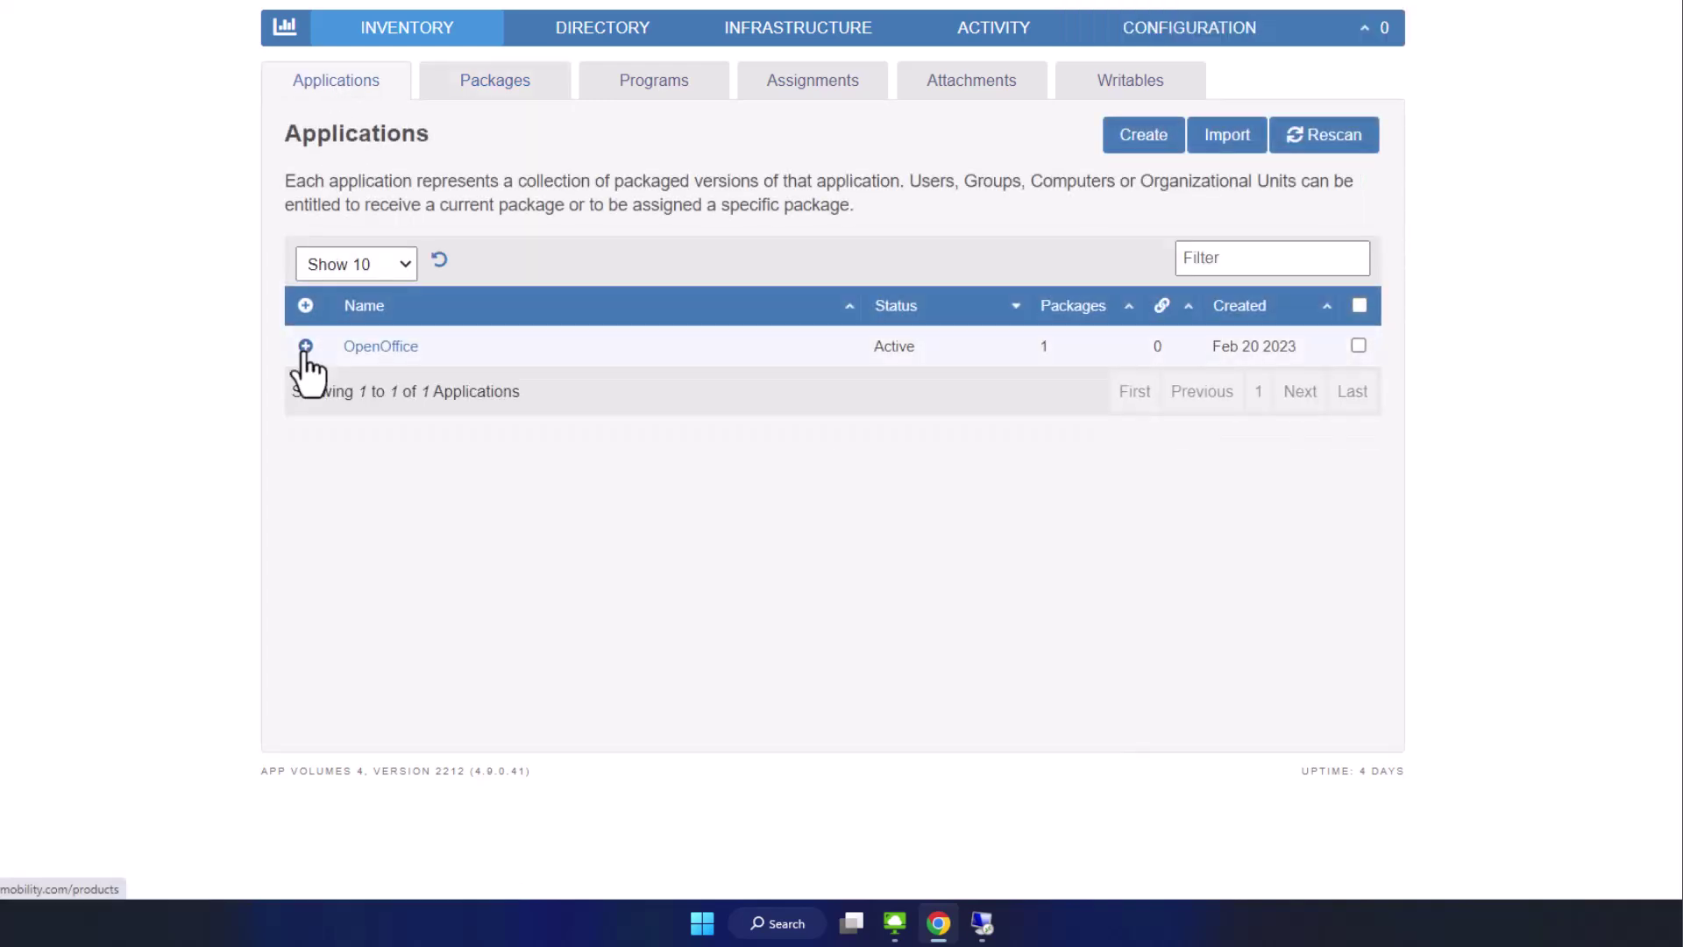
click(305, 346)
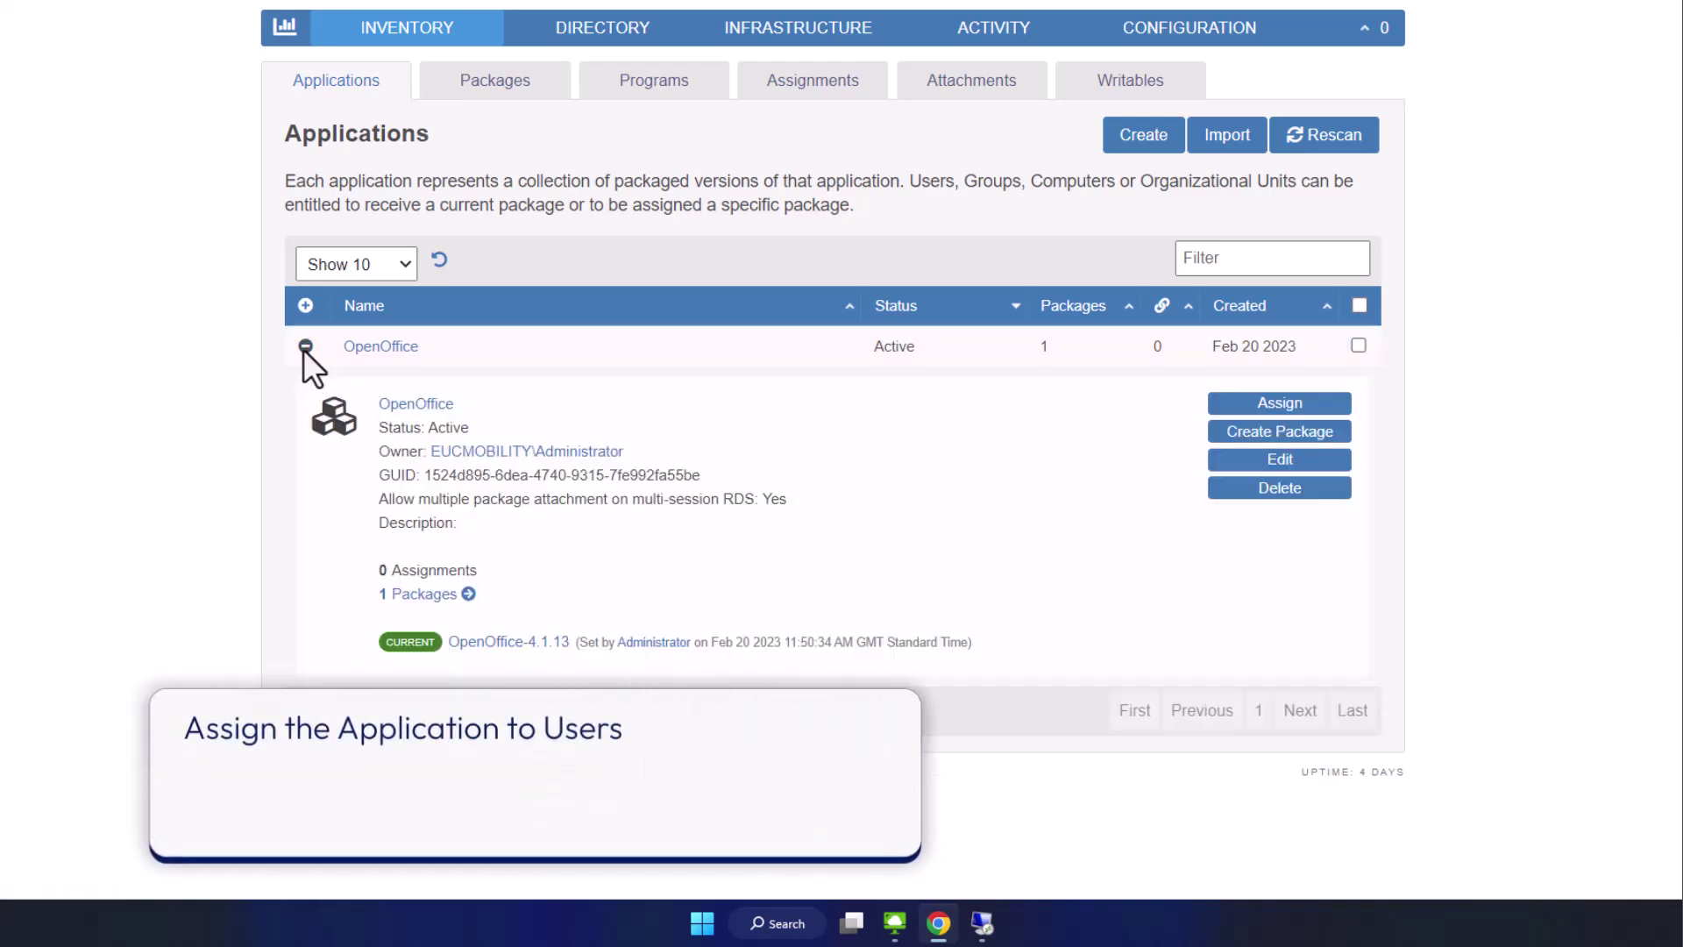
click(1280, 404)
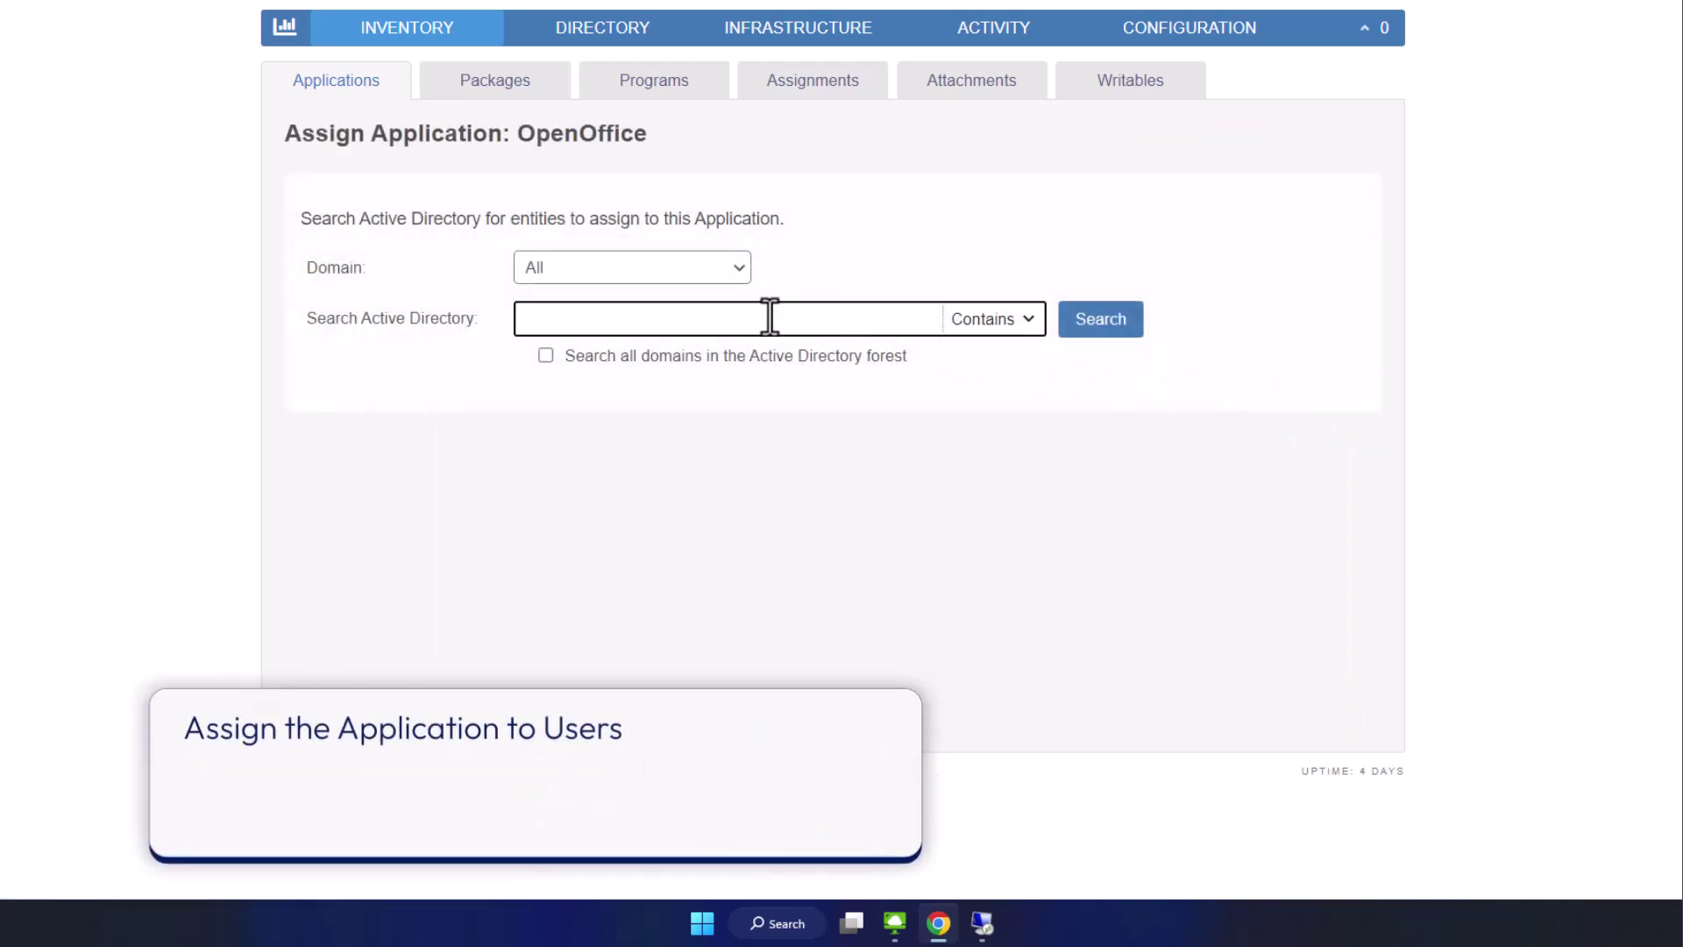
text(open)
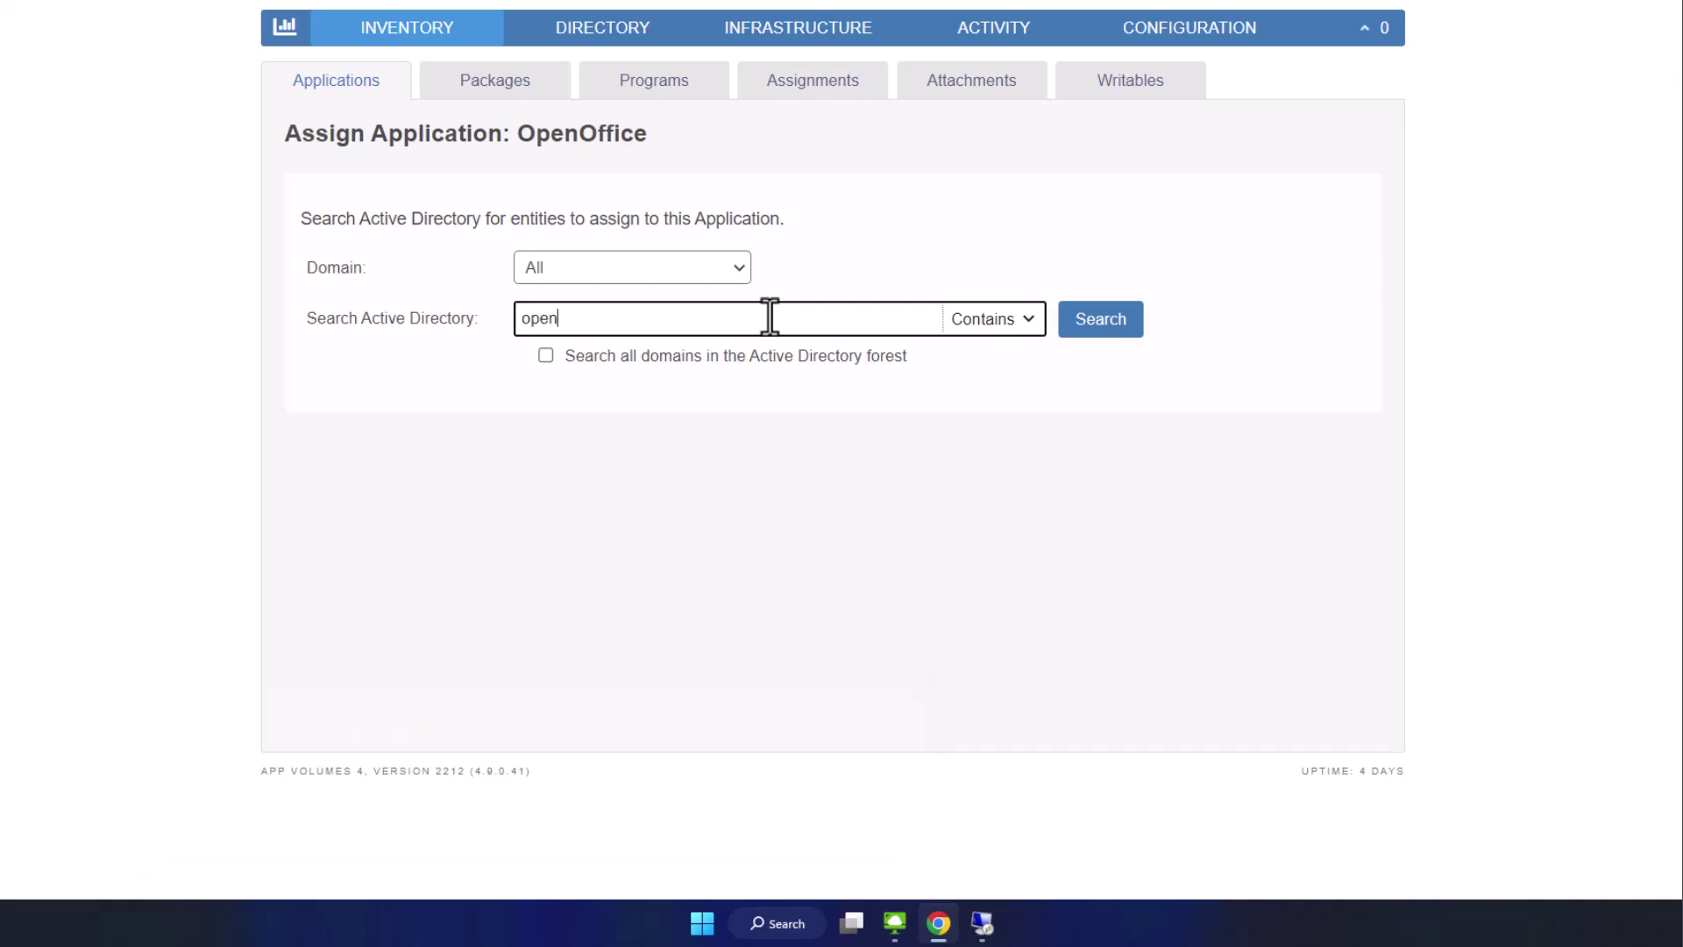
click(1100, 318)
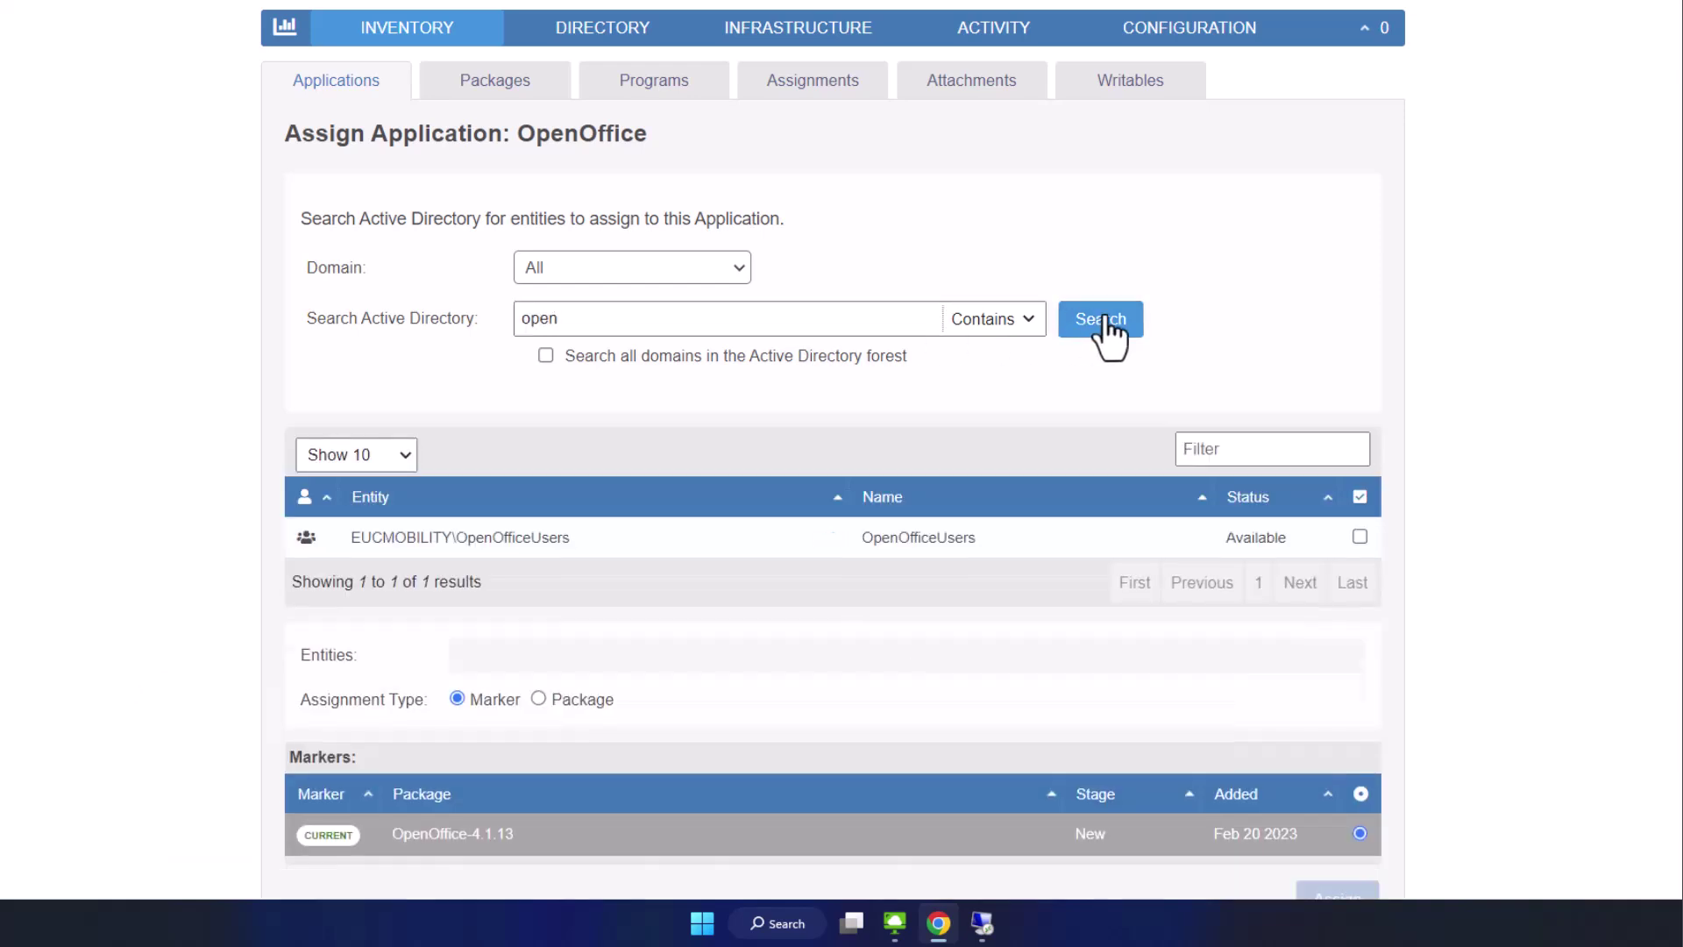
click(1359, 537)
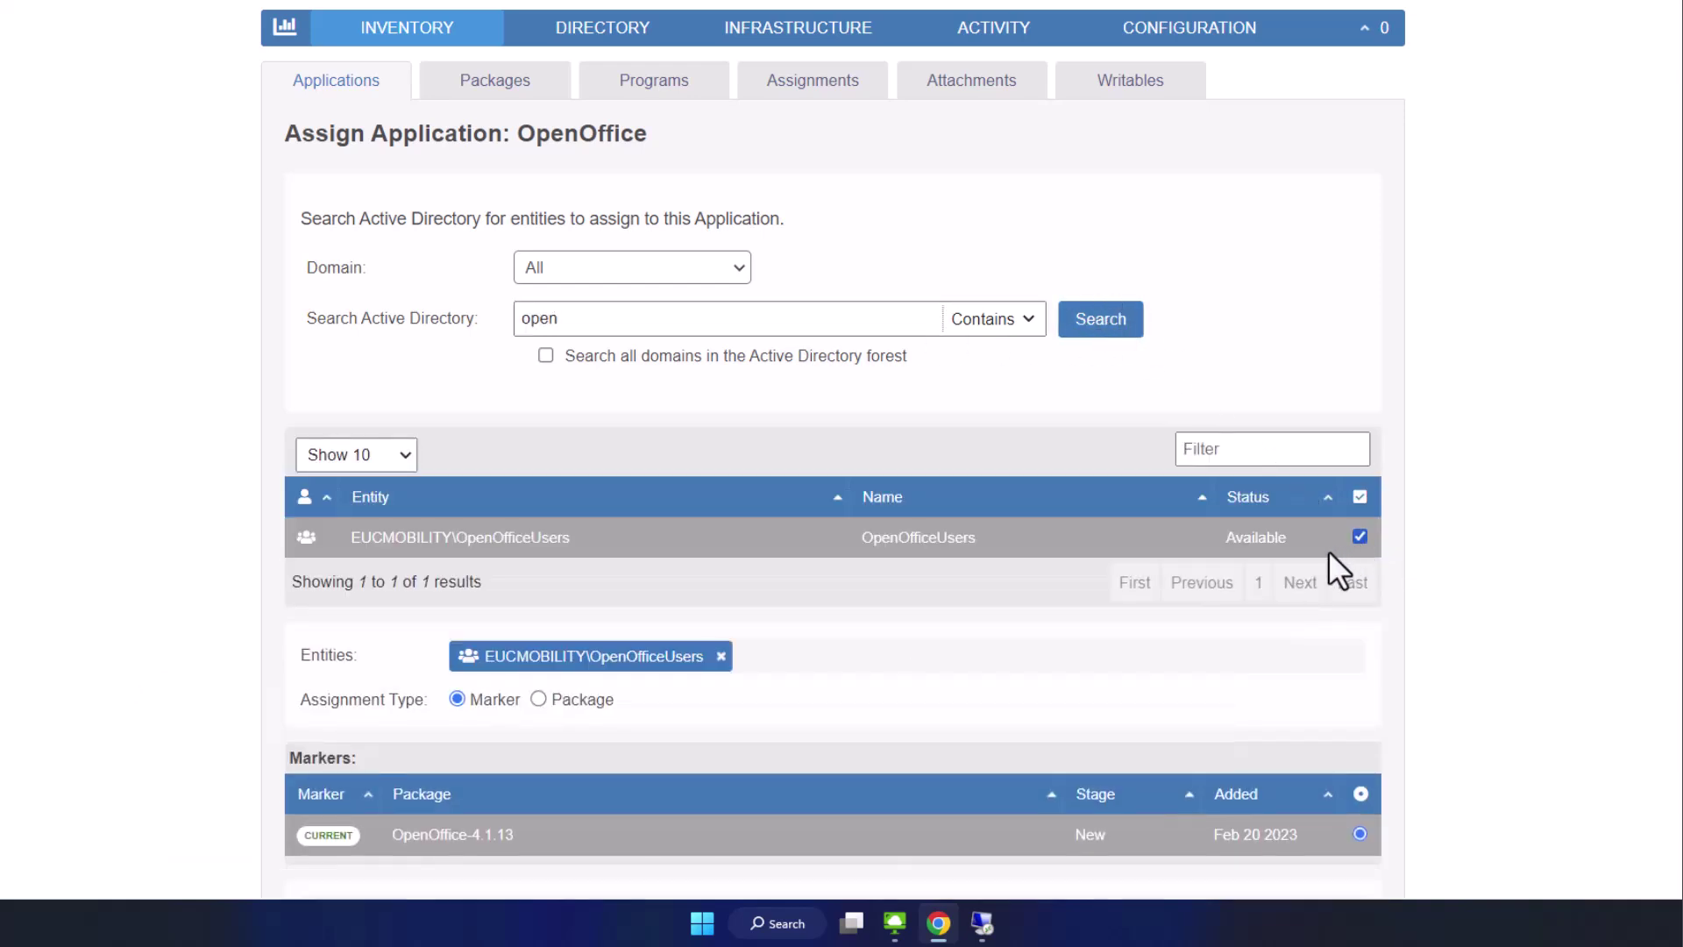
scroll(1327, 552, down, 3)
click(1337, 760)
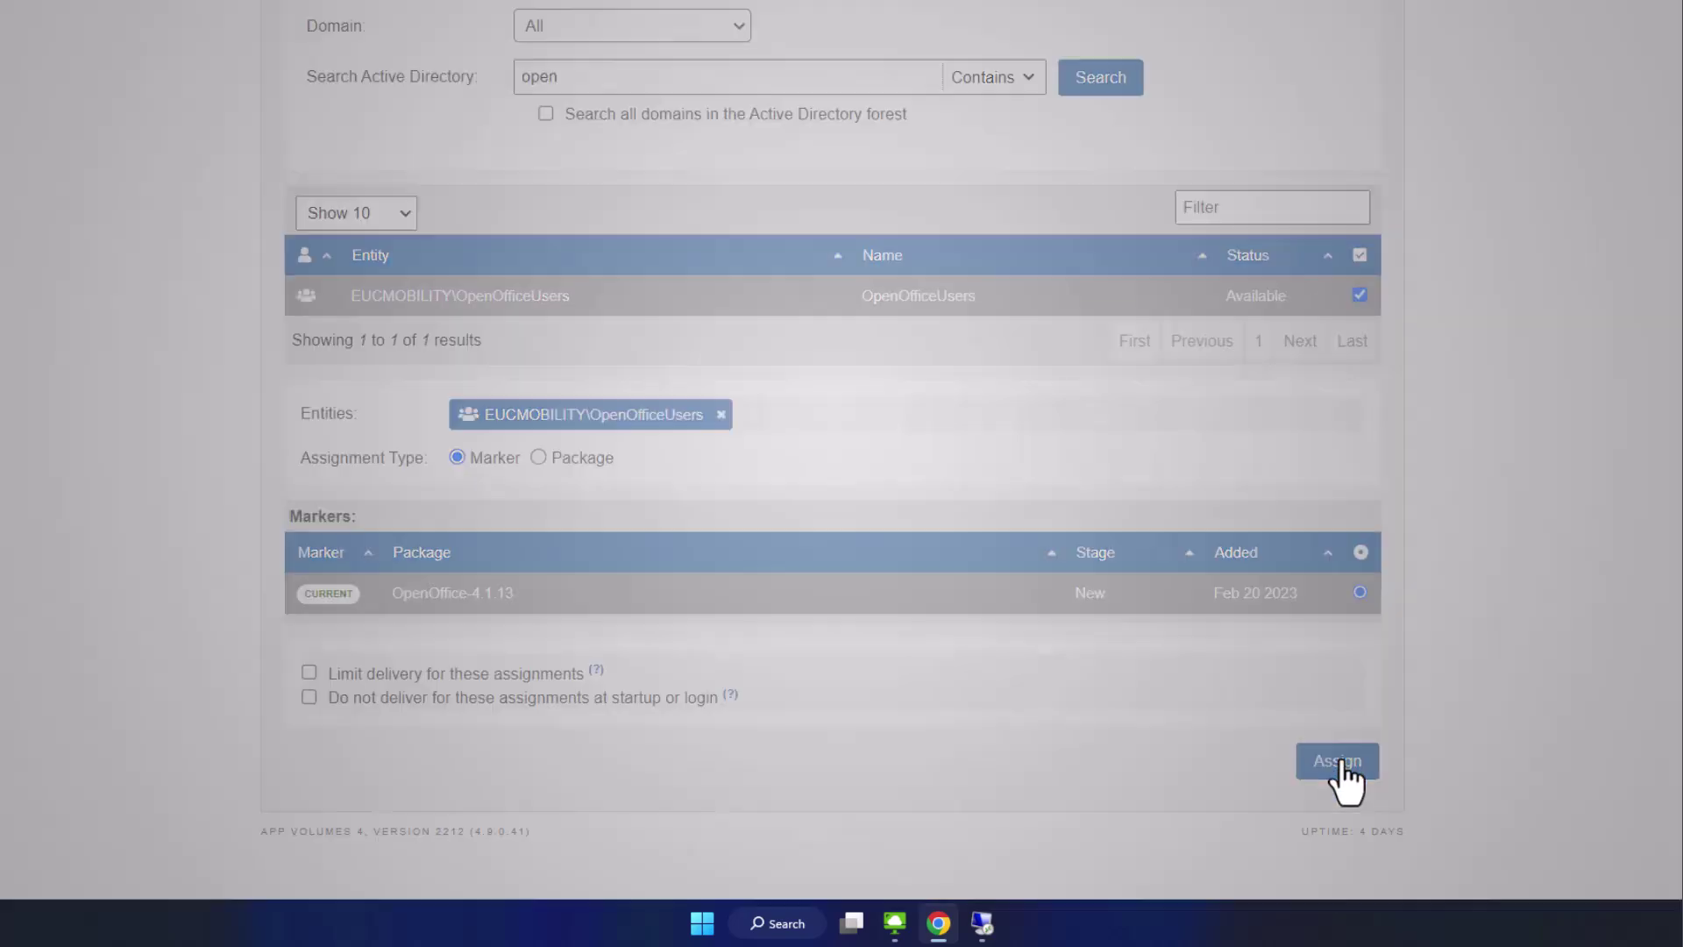
click(1170, 546)
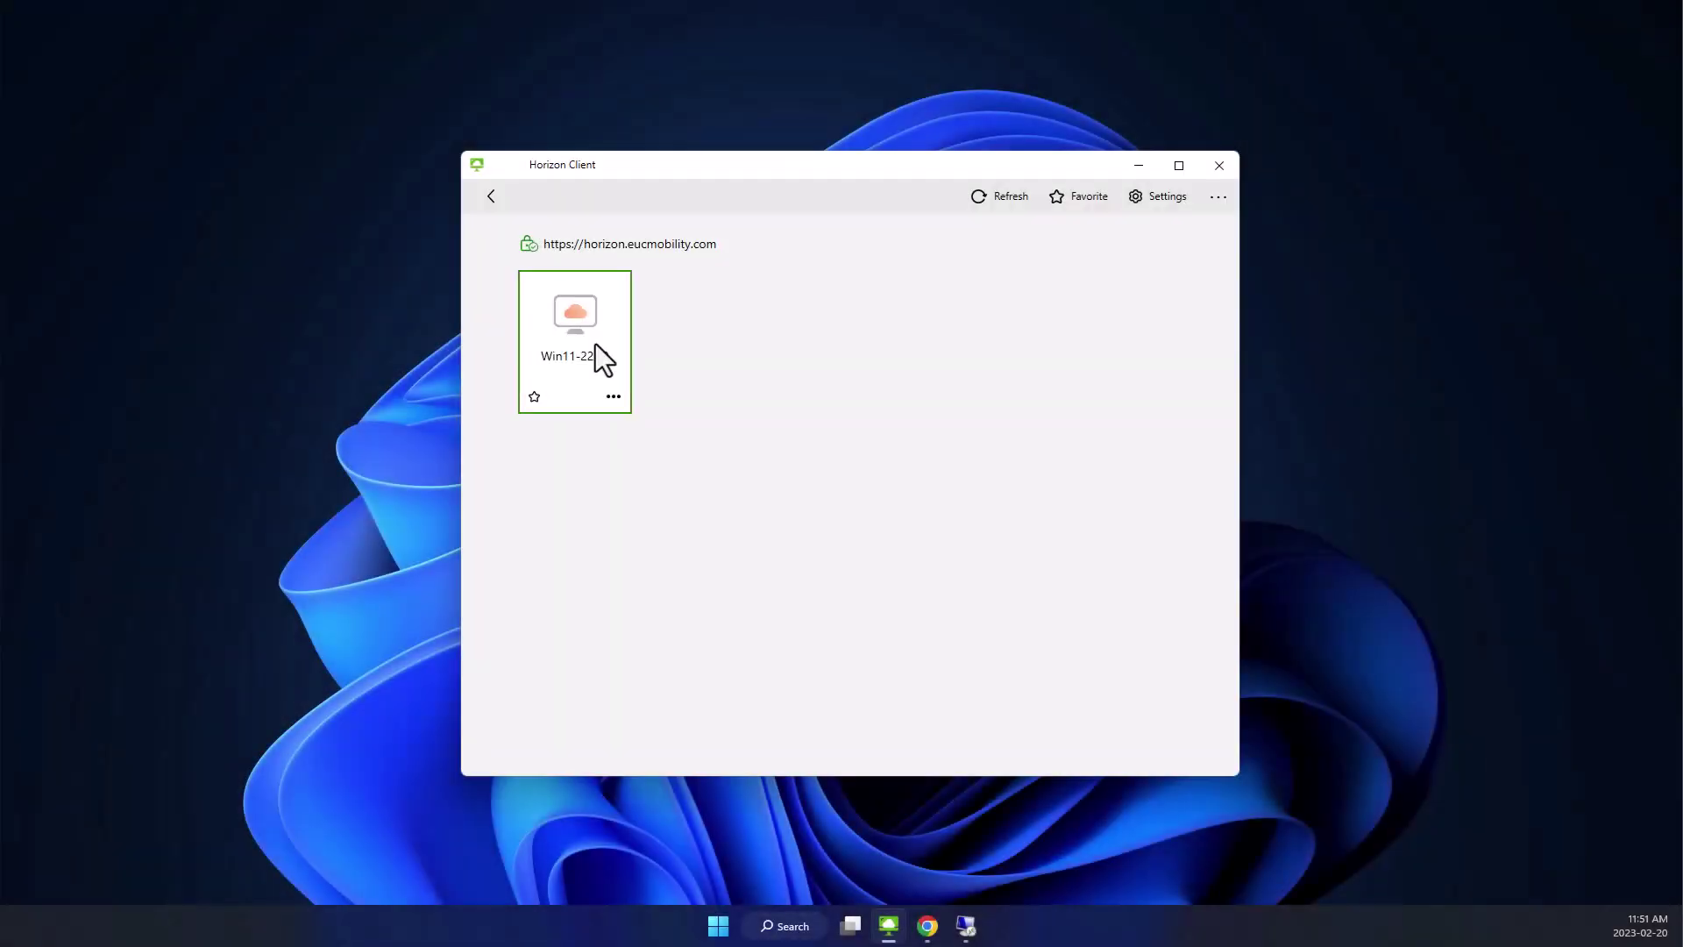
- Connect to Win11-22H2, launch OpenOffice, and start a blank Text Document
double_click(595, 342)
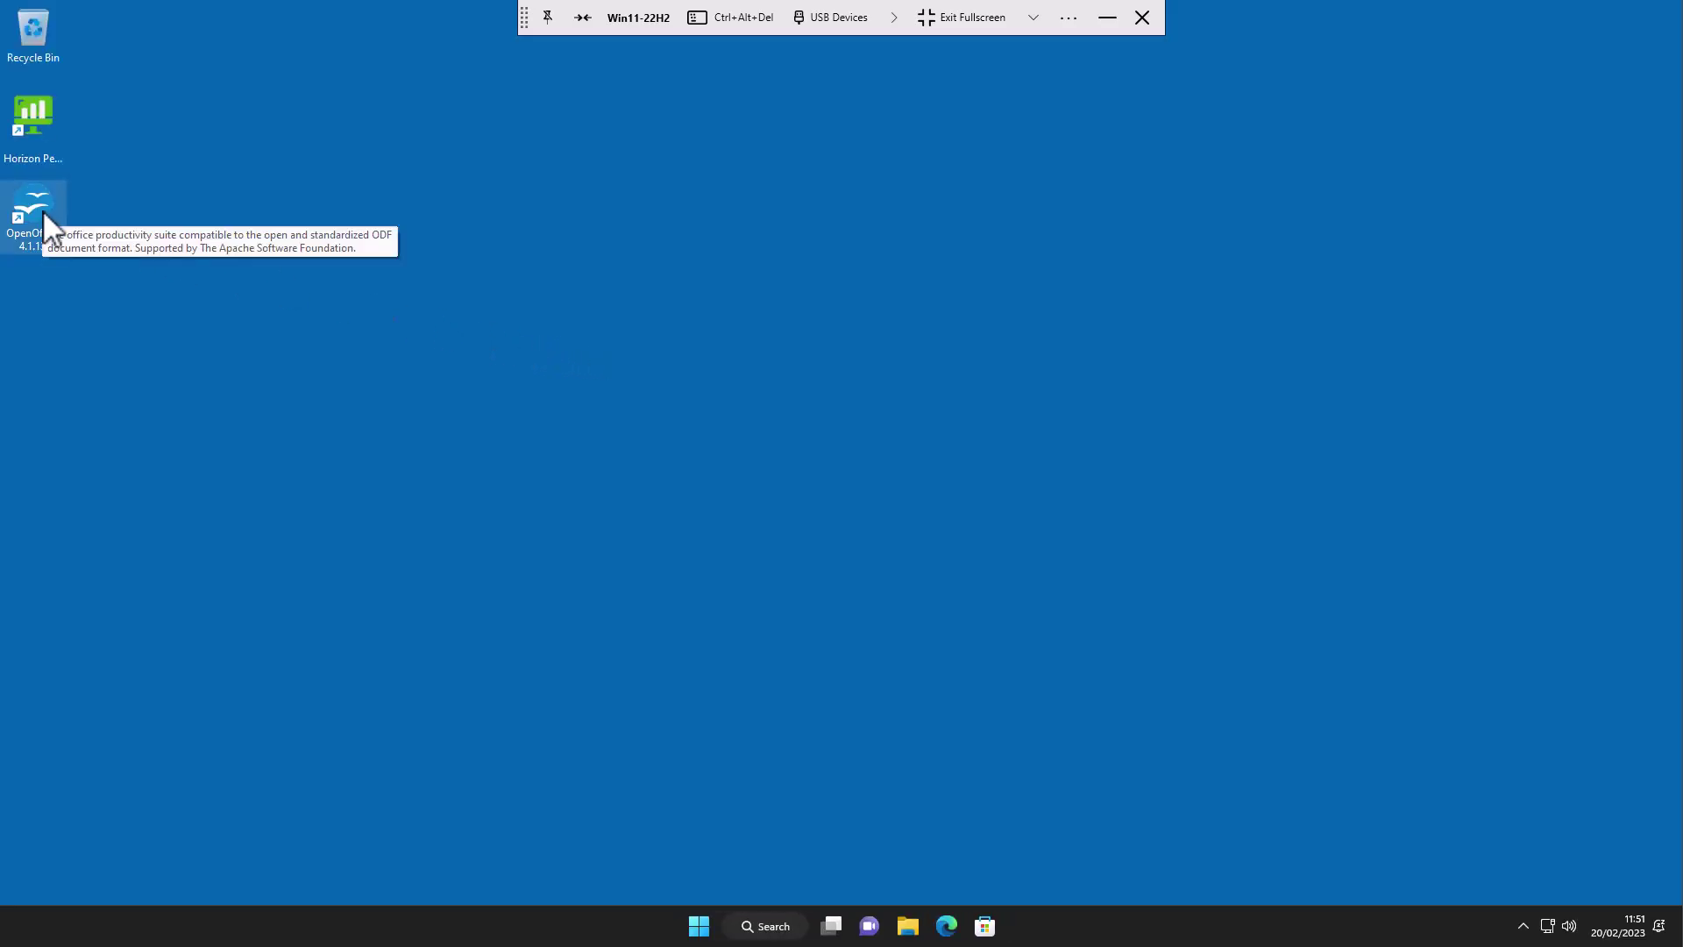
double_click(42, 209)
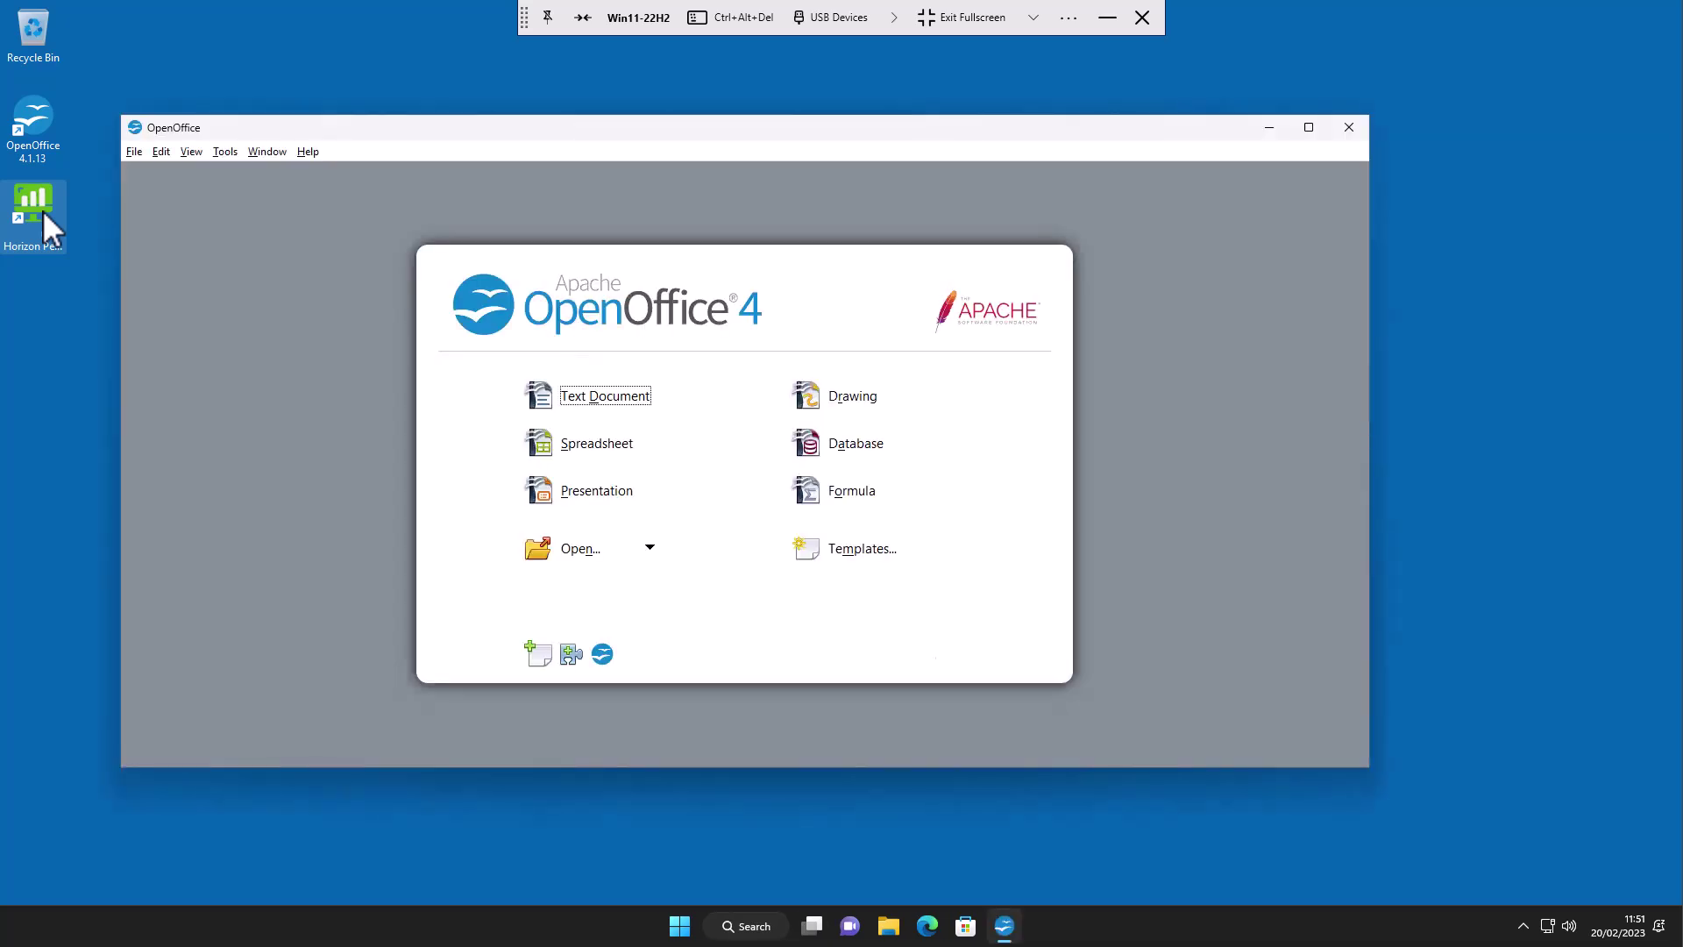
click(602, 401)
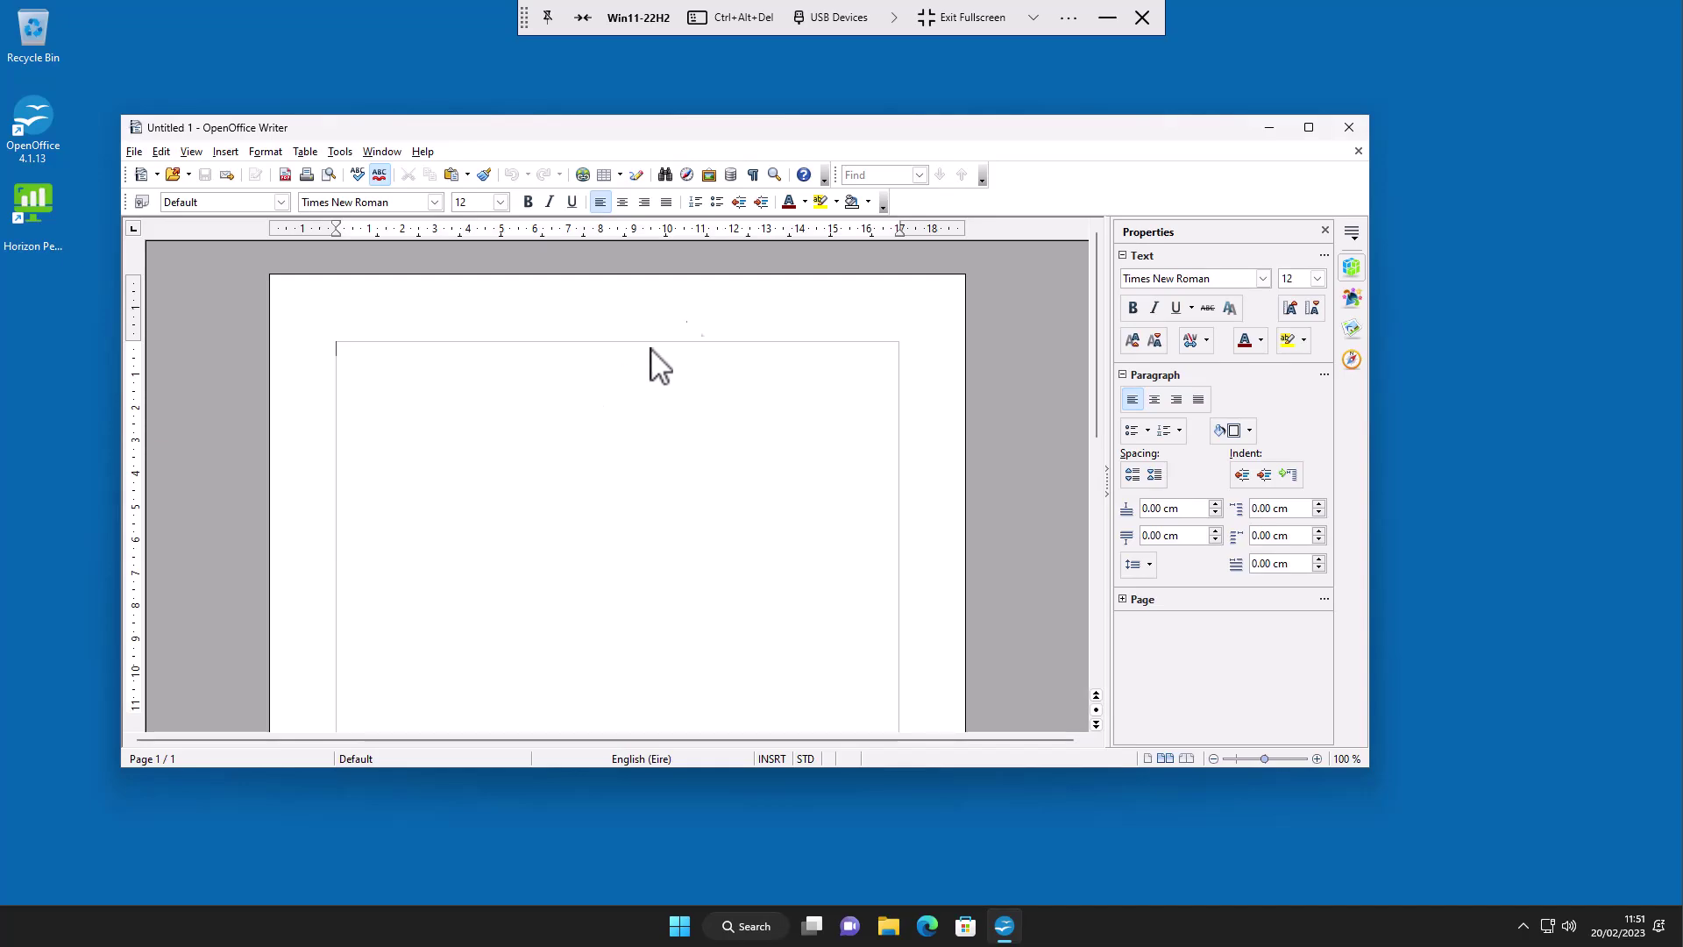
- Close the Horizon session and view the Attachments list in App Volumes Manager
click(1142, 17)
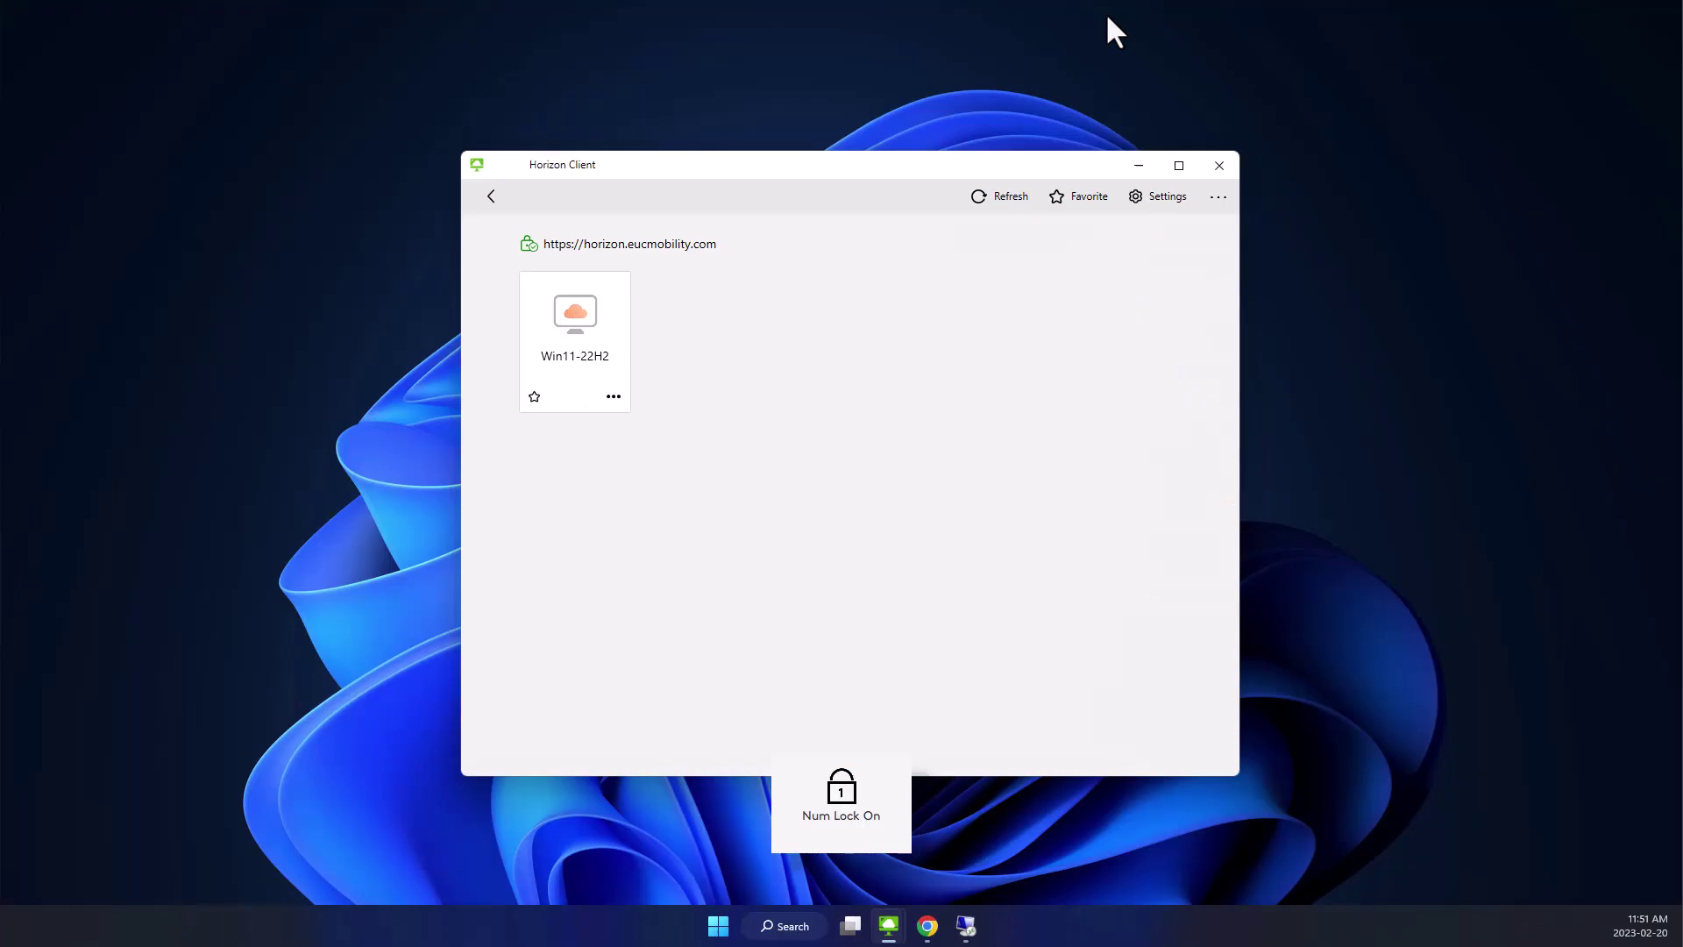
click(927, 925)
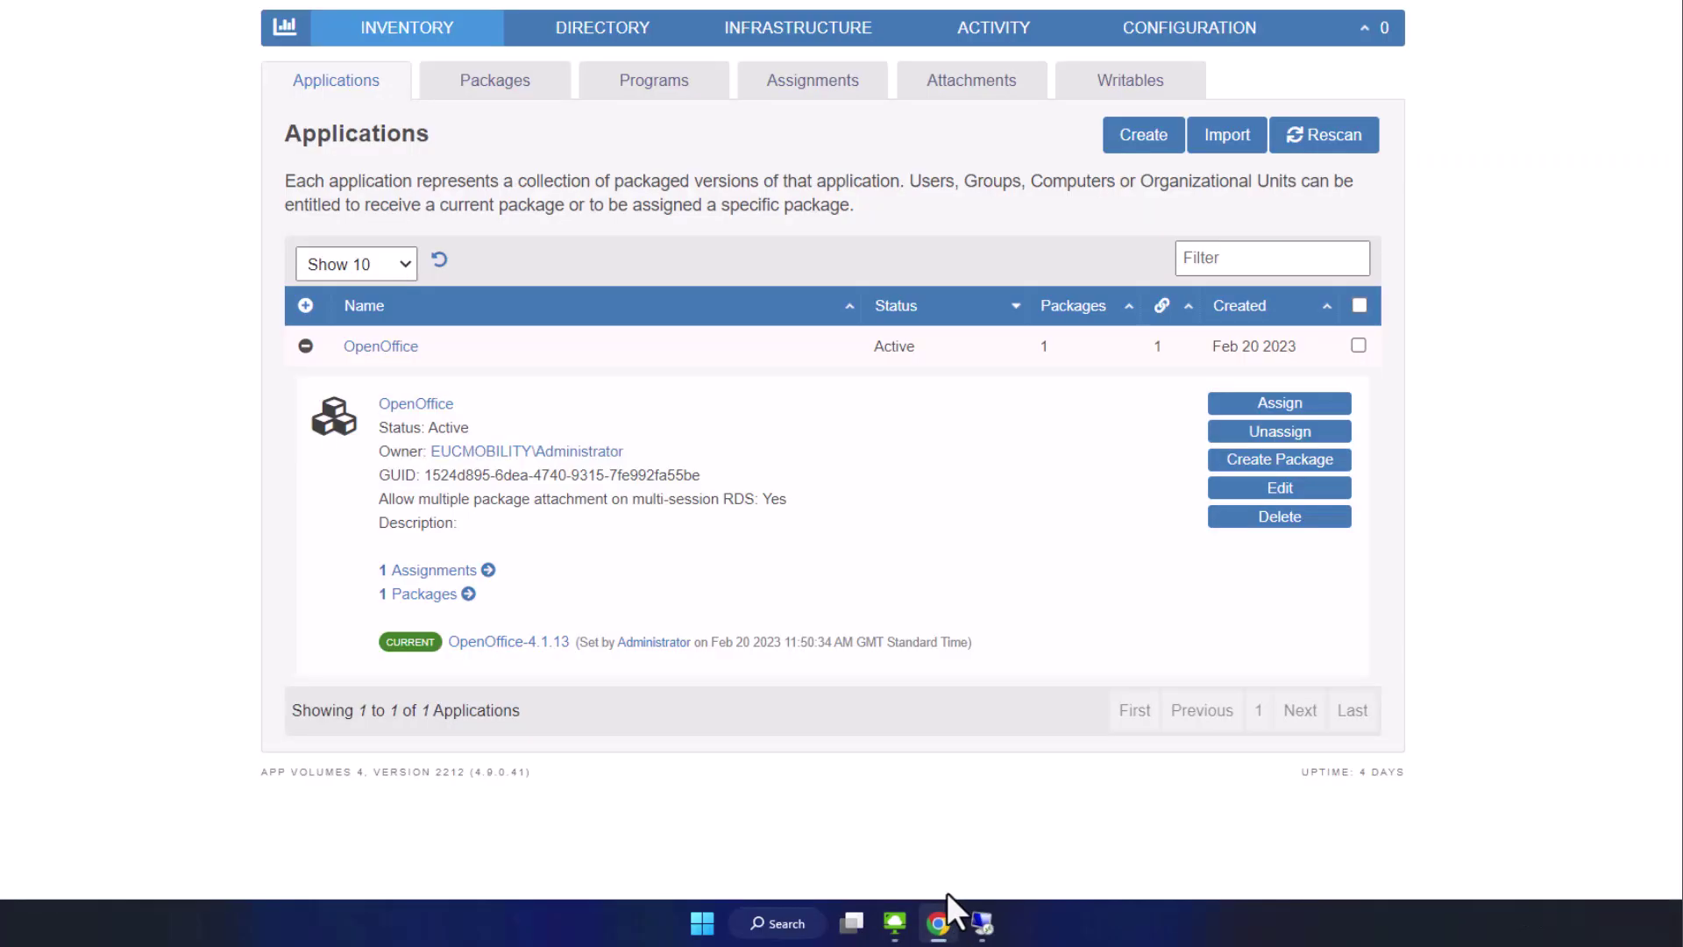
click(970, 80)
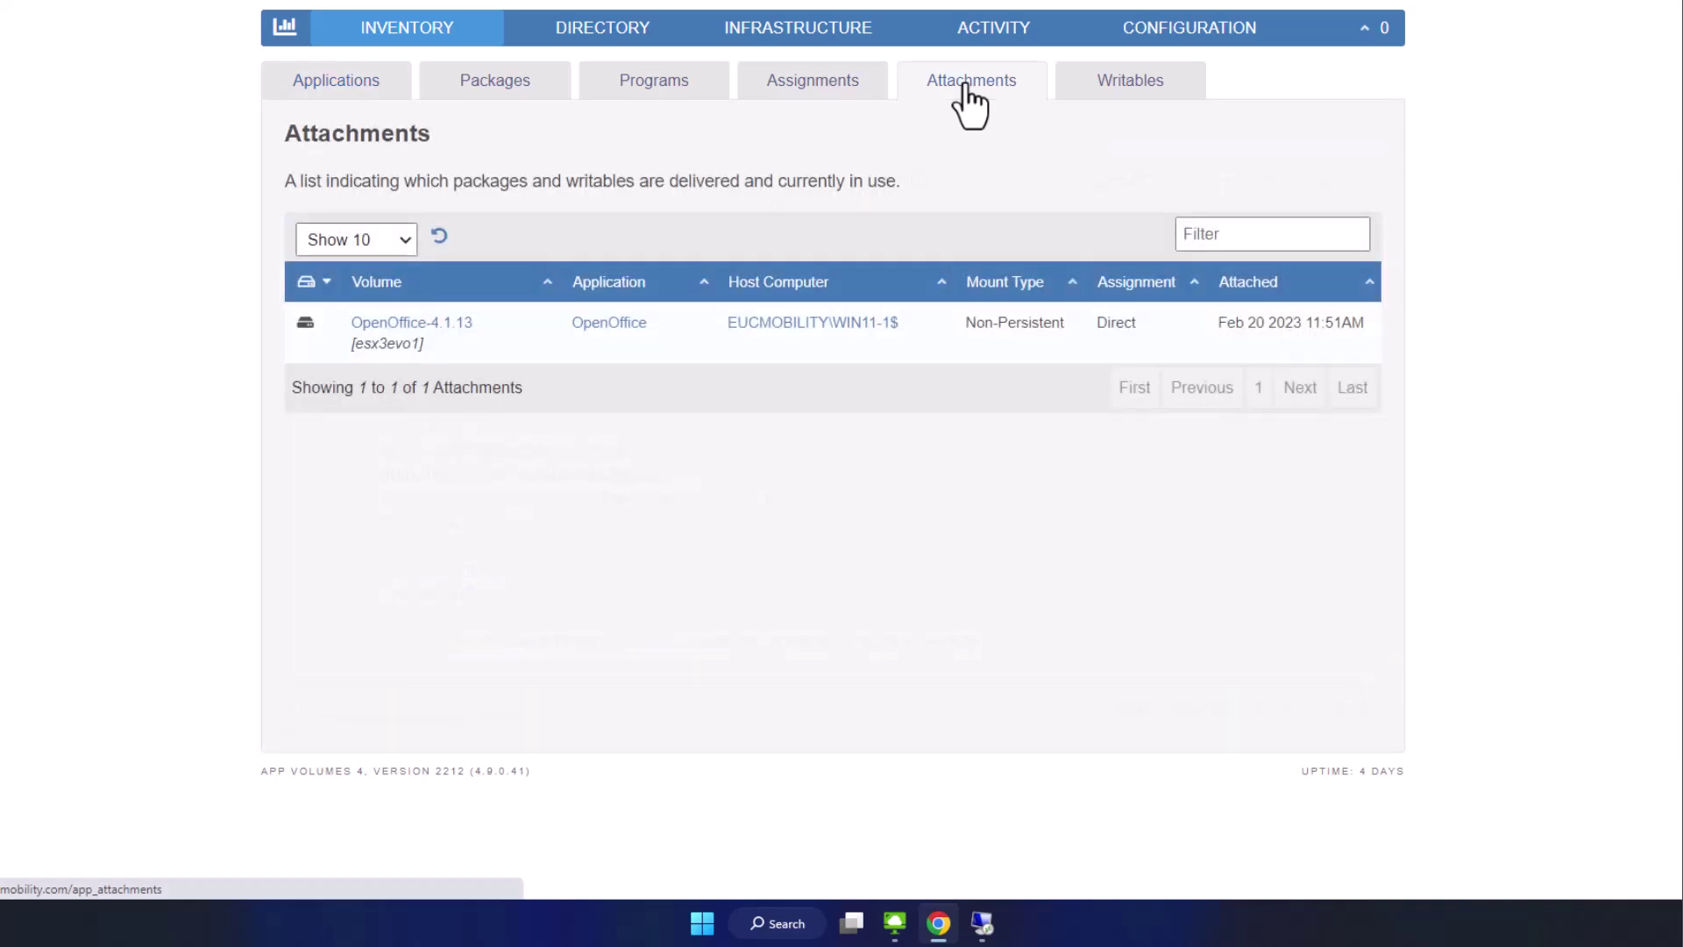